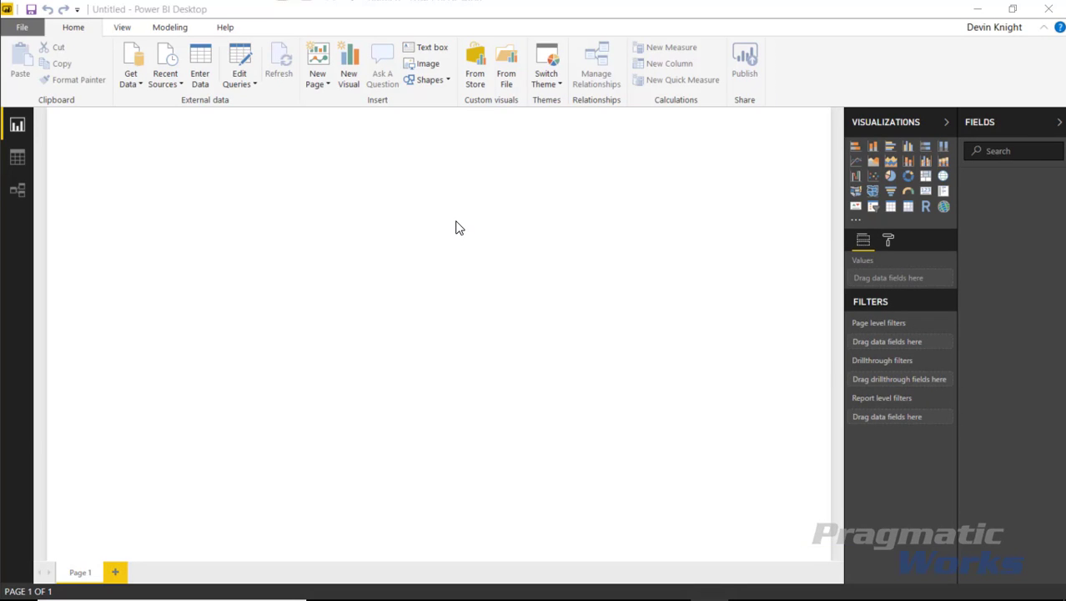
# Step: Open Customer Opportunities by Territory.xlsx as an Excel source and check the Opportunity Stage table
pyautogui.click(133, 87)
pyautogui.click(158, 137)
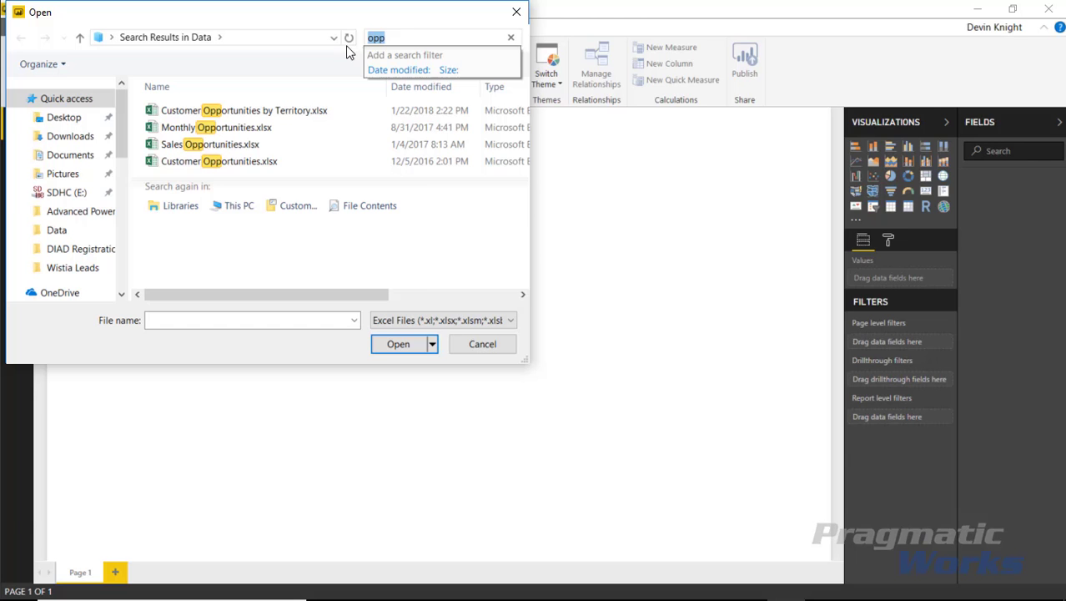
pyautogui.press('BackSpace')
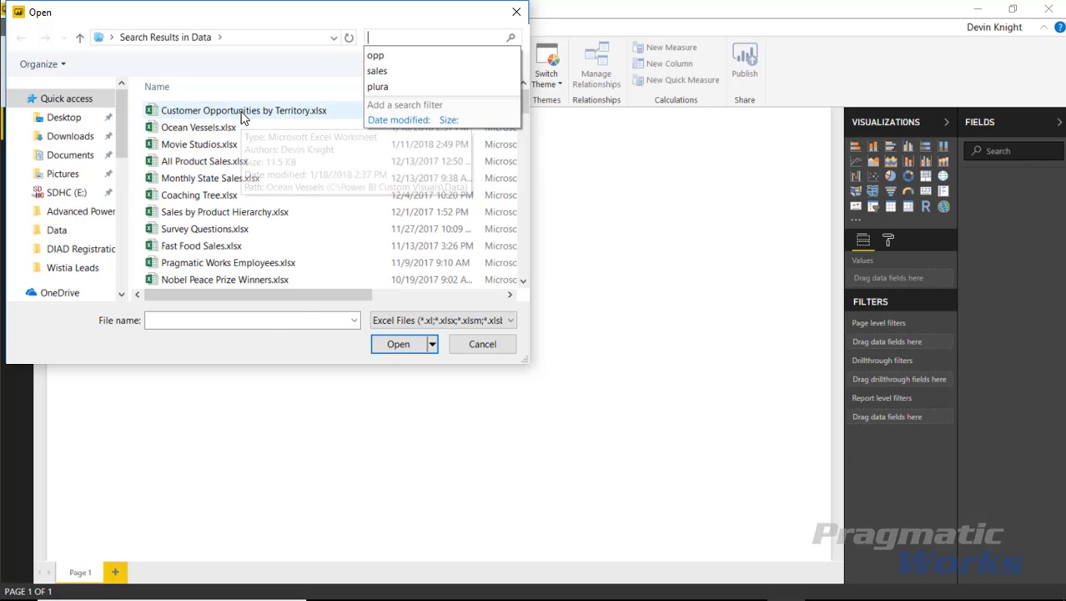
pyautogui.click(243, 112)
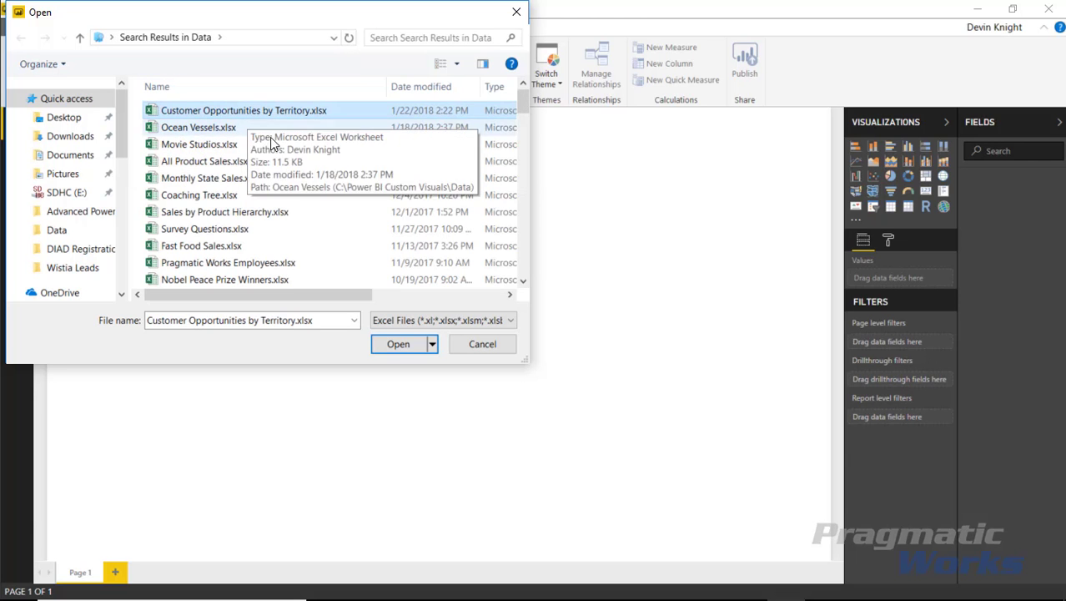
pyautogui.click(399, 346)
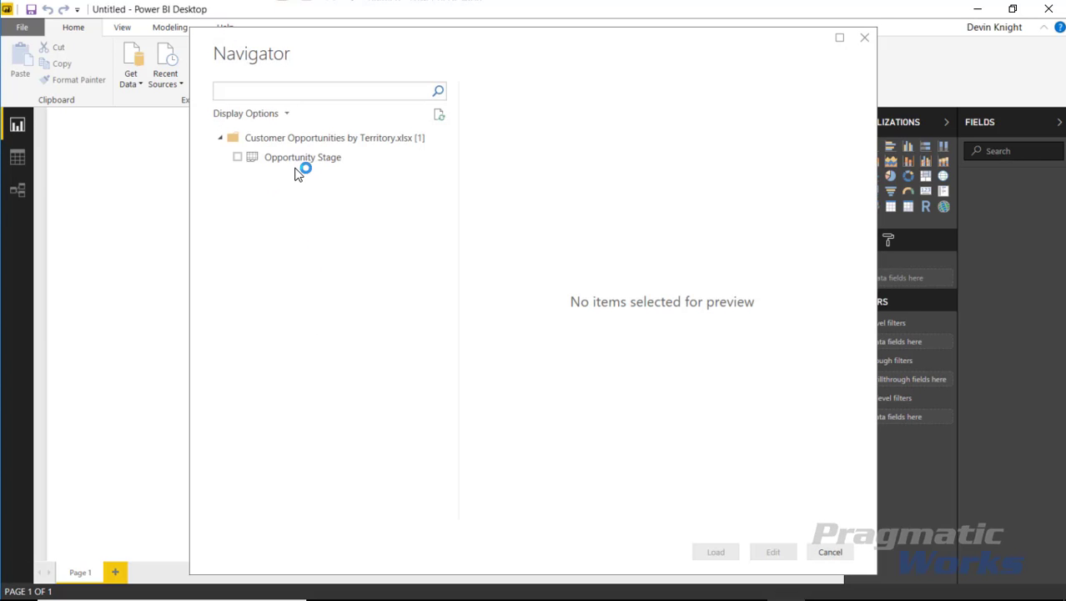
pyautogui.click(237, 156)
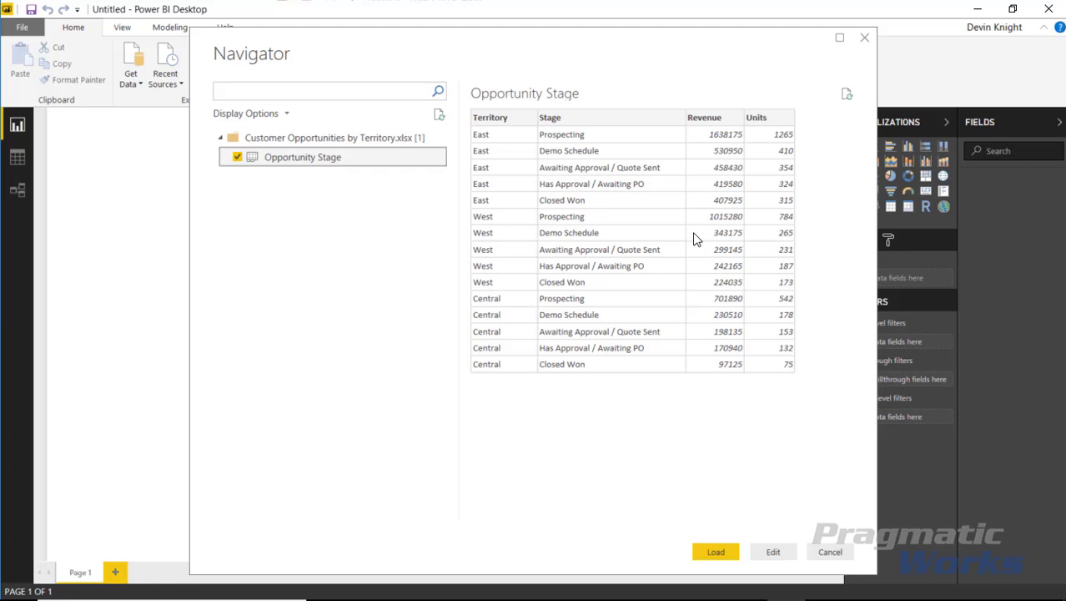
# Step: Load Opportunity Stage and add 'Funnel with Source by MAQ Software' from the visuals store
pyautogui.click(716, 554)
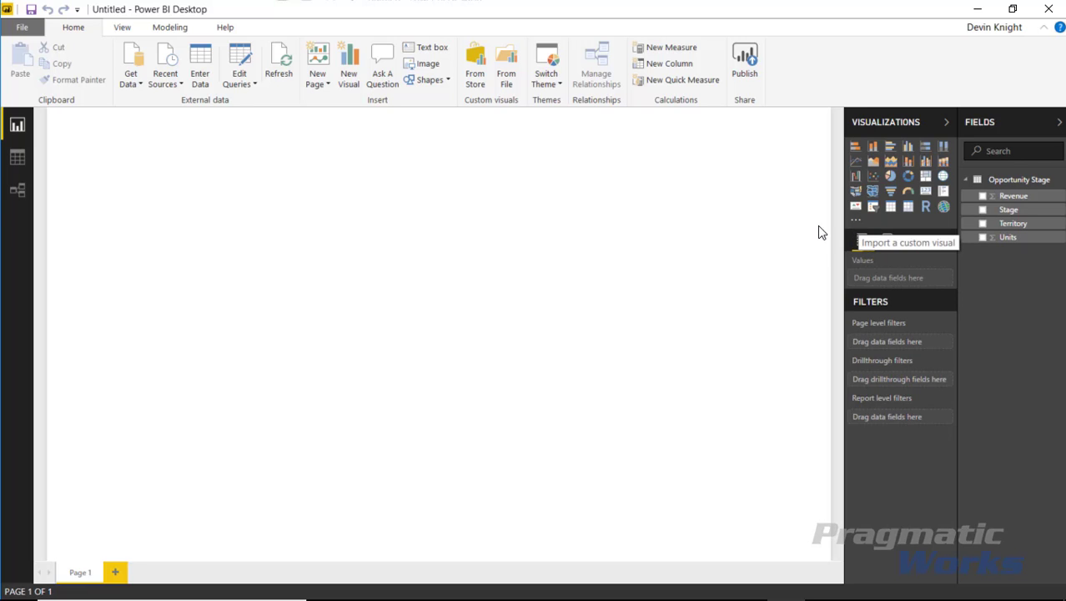
pyautogui.click(479, 66)
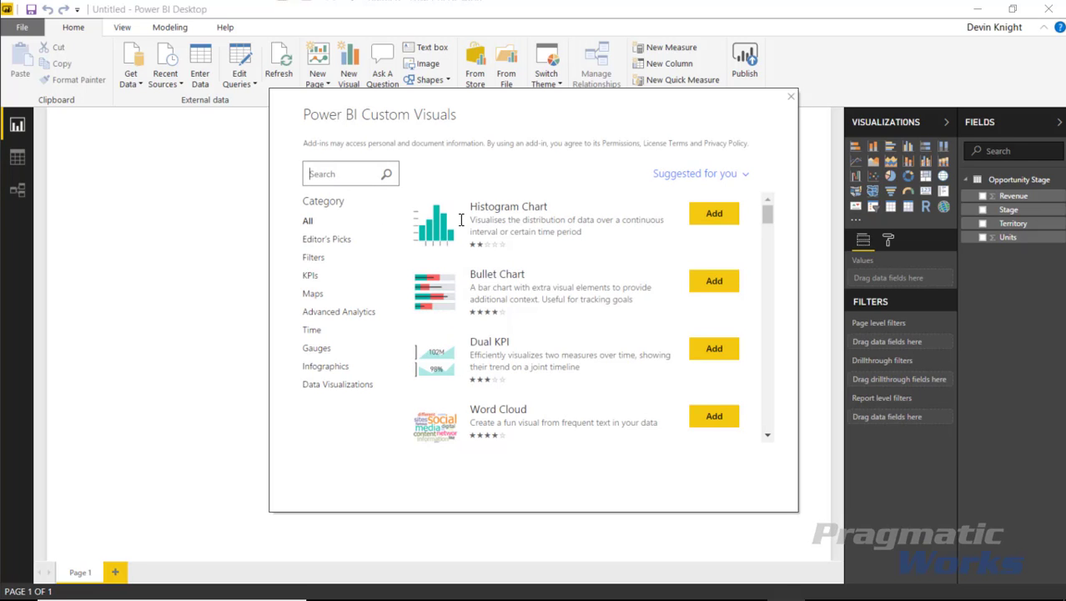
pyautogui.write('funnel')
pyautogui.press('Return')
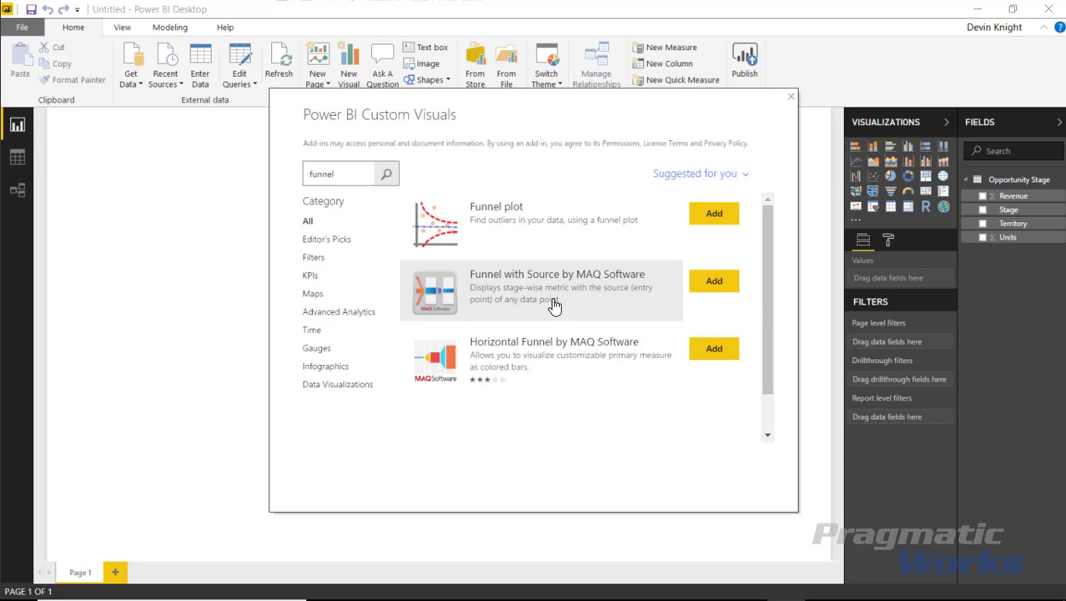
pyautogui.click(711, 282)
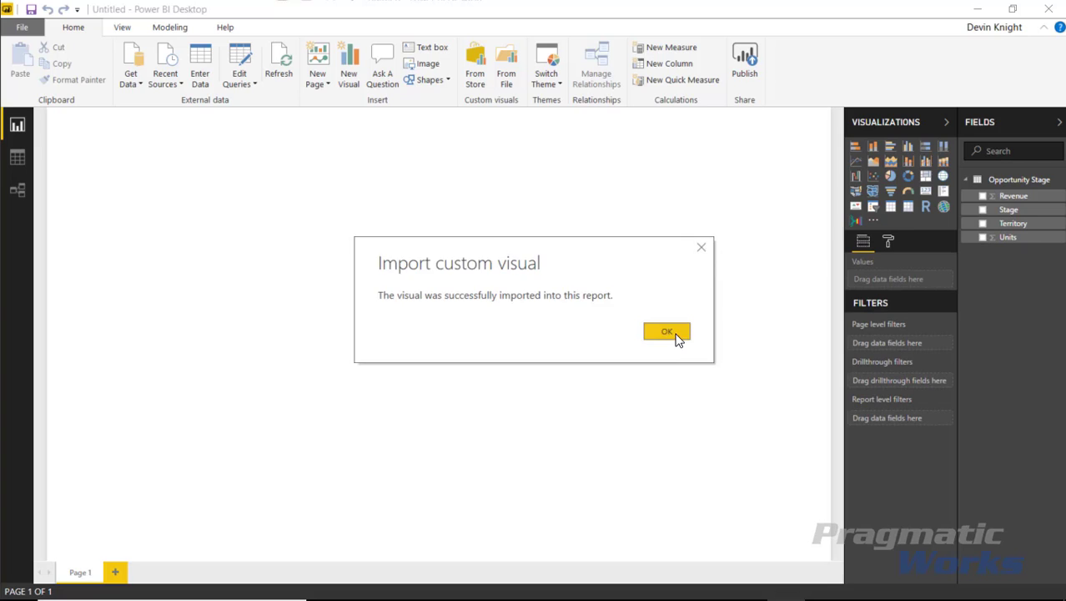
pyautogui.click(675, 334)
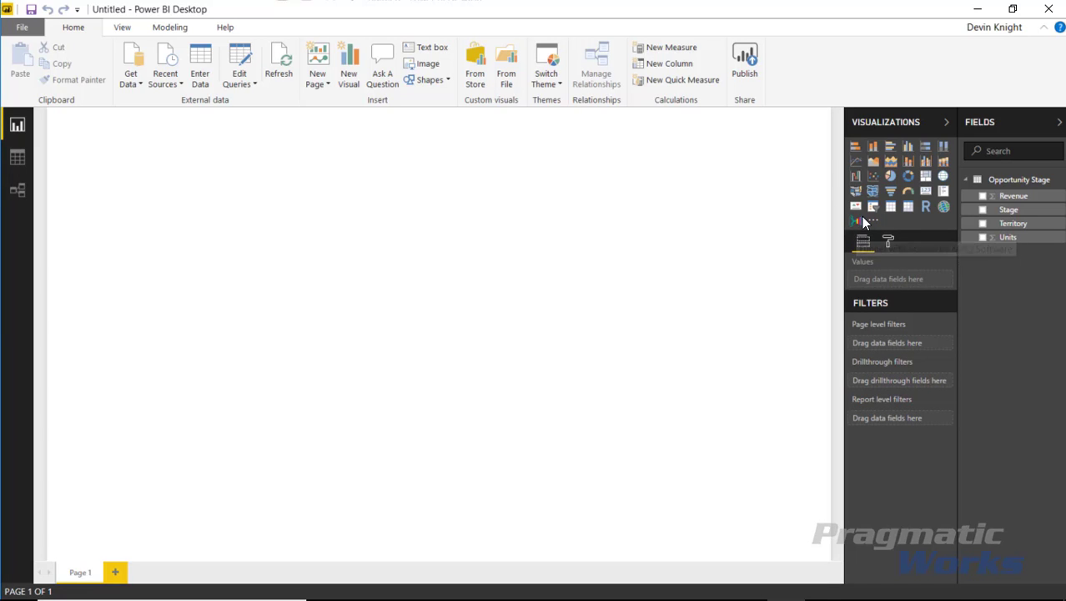
# Step: Place an enlarged funnel with Stage as sub category, Revenue primary and Units secondary measure
pyautogui.click(856, 222)
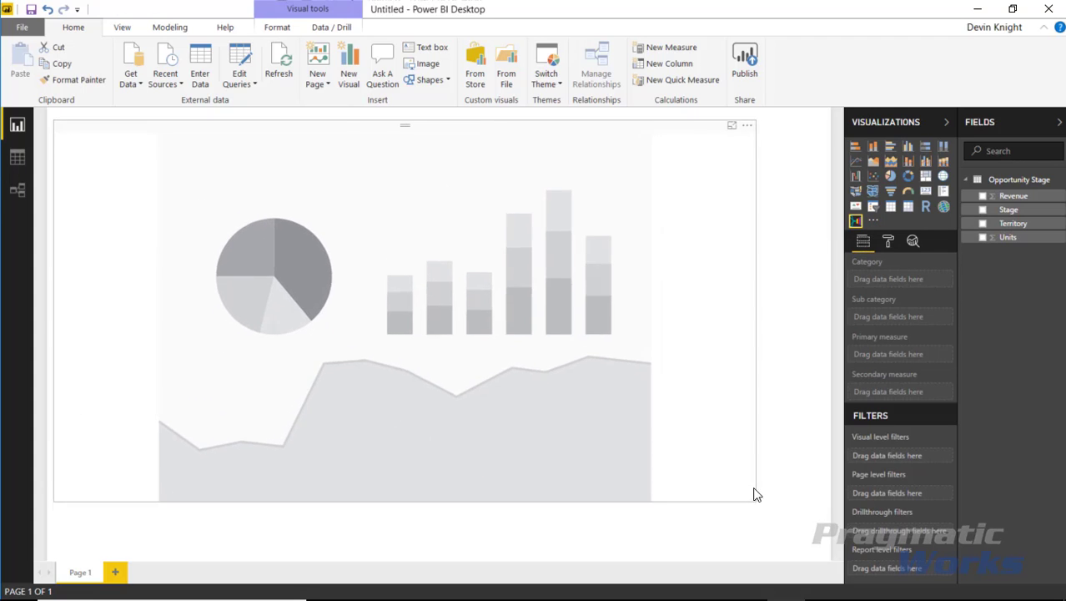
pyautogui.moveTo(222, 300)
pyautogui.mouseDown()
pyautogui.moveTo(776, 483)
pyautogui.moveTo(819, 444)
pyautogui.mouseUp()
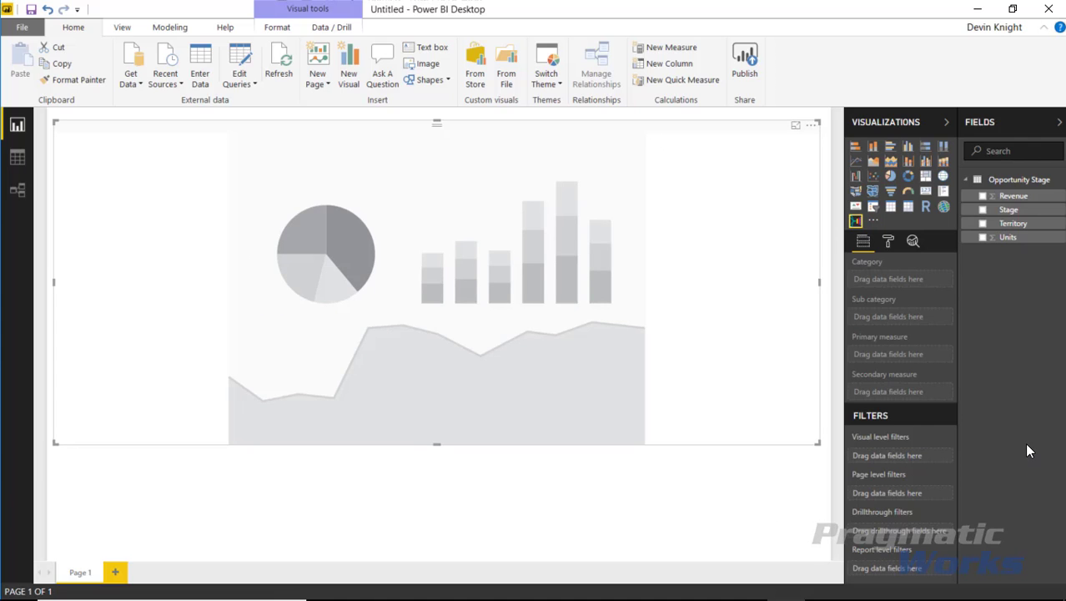
pyautogui.moveTo(1009, 210); pyautogui.dragTo(983, 240)
pyautogui.moveTo(983, 241); pyautogui.dragTo(901, 319)
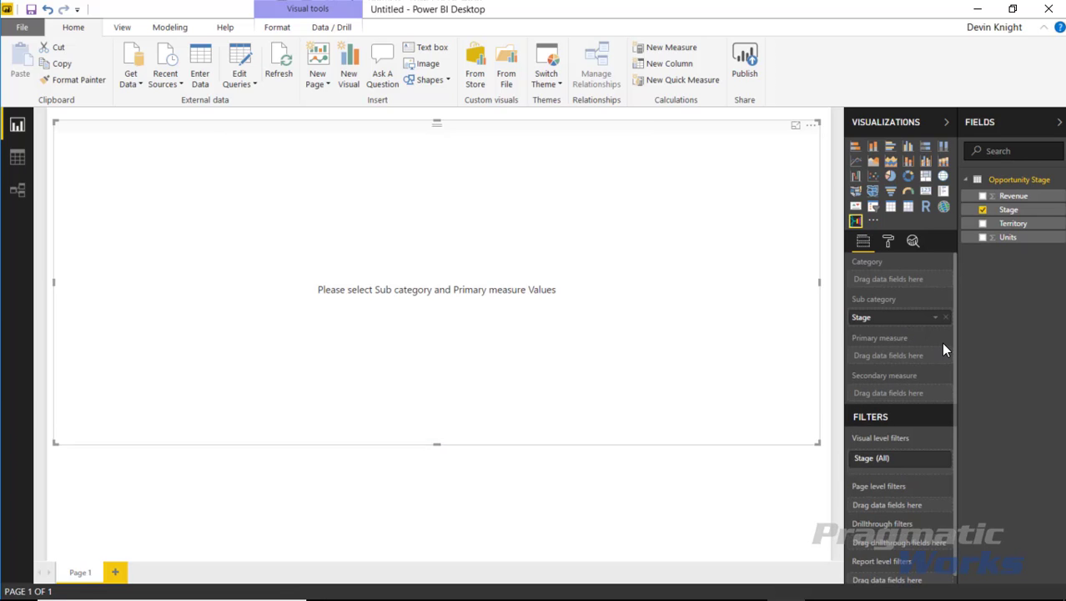
pyautogui.click(982, 196)
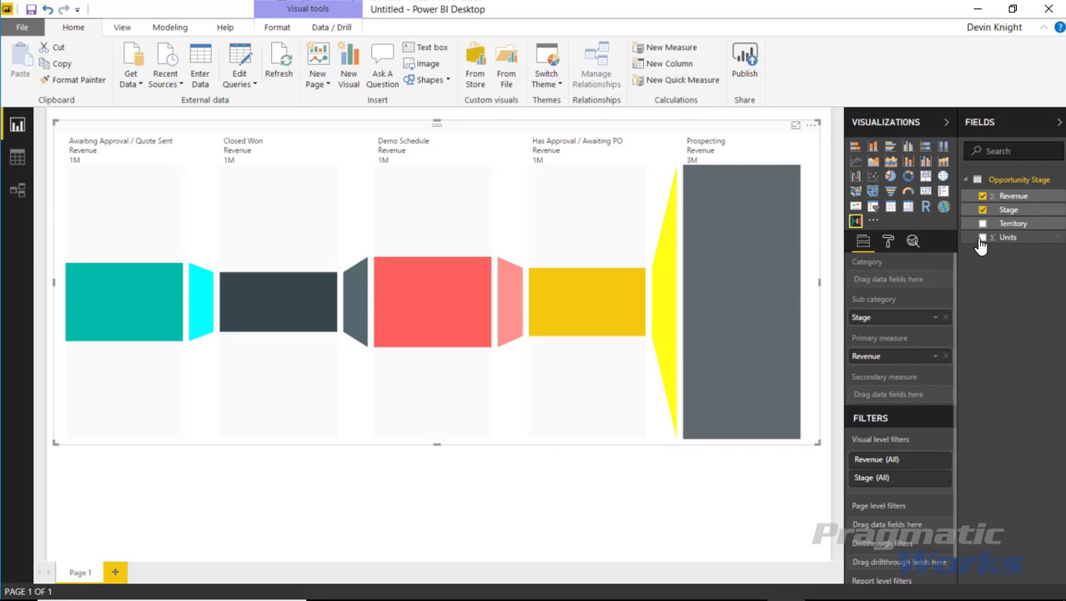
pyautogui.click(982, 238)
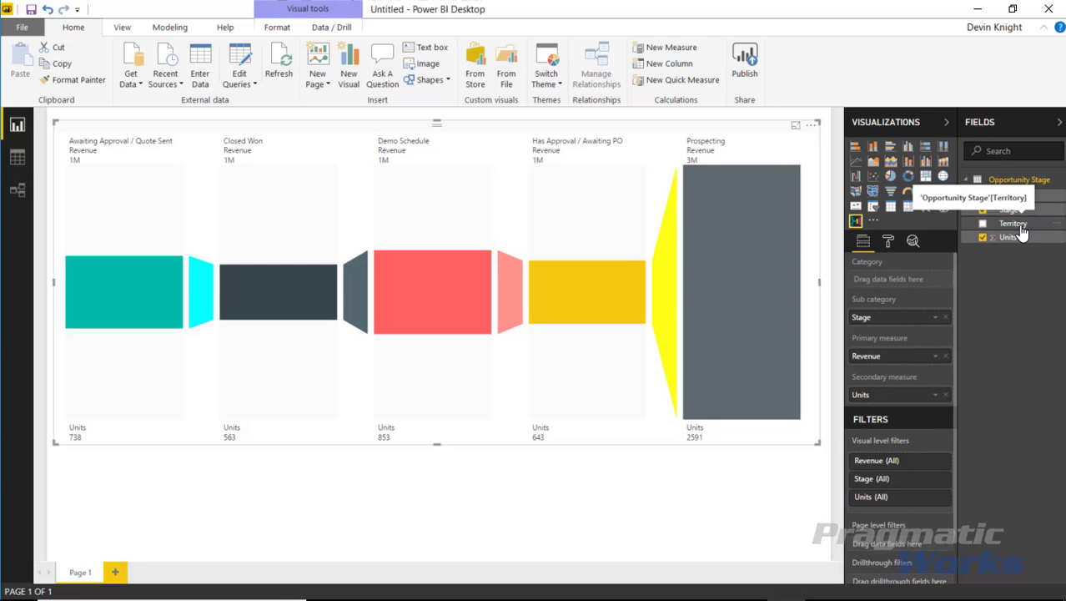
# Step: Set Territory as the funnel category, then test Central, East and West filters
pyautogui.moveTo(1014, 223)
pyautogui.mouseDown()
pyautogui.moveTo(928, 284)
pyautogui.moveTo(901, 288)
pyautogui.mouseUp()
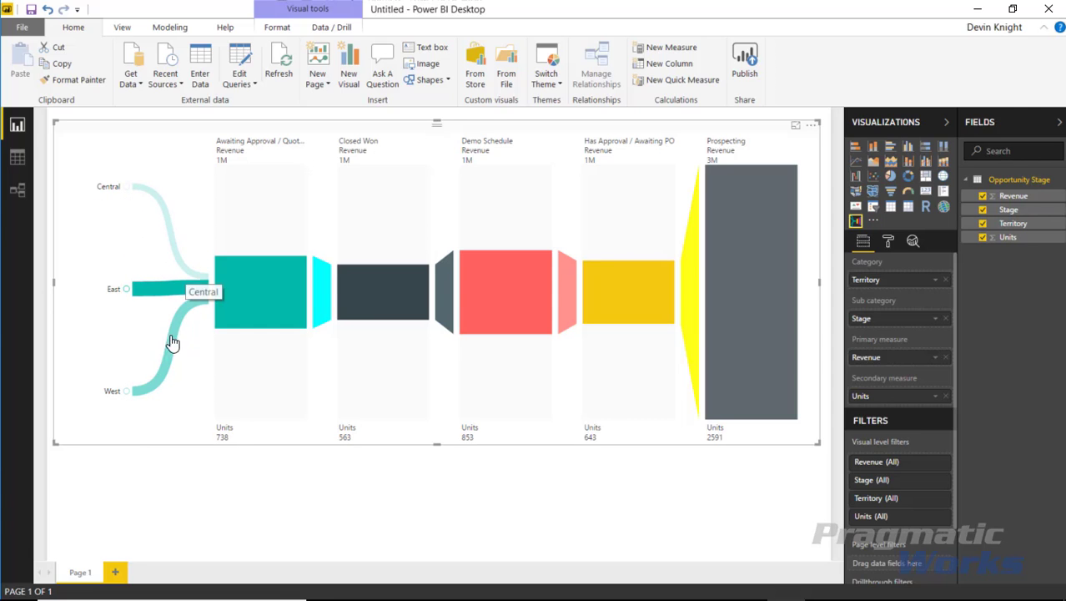
pyautogui.click(154, 297)
pyautogui.click(146, 201)
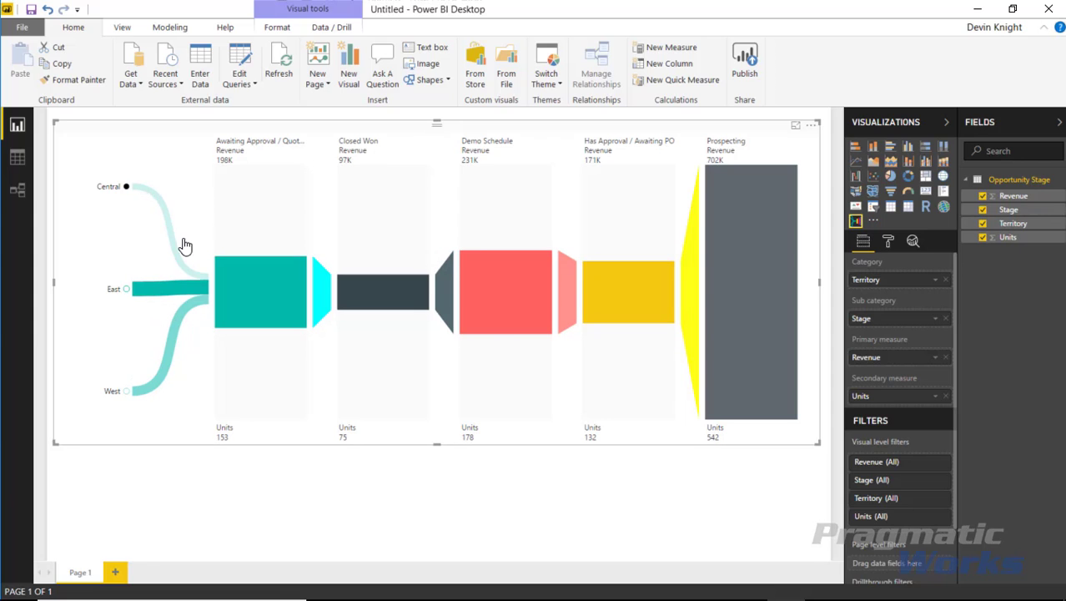
pyautogui.click(151, 397)
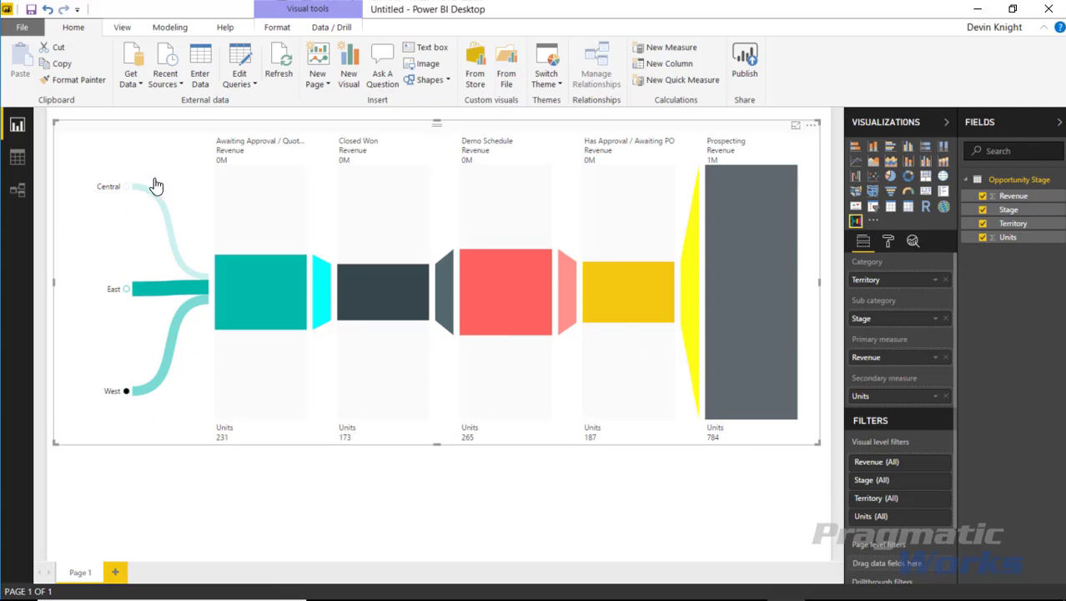
pyautogui.click(167, 217)
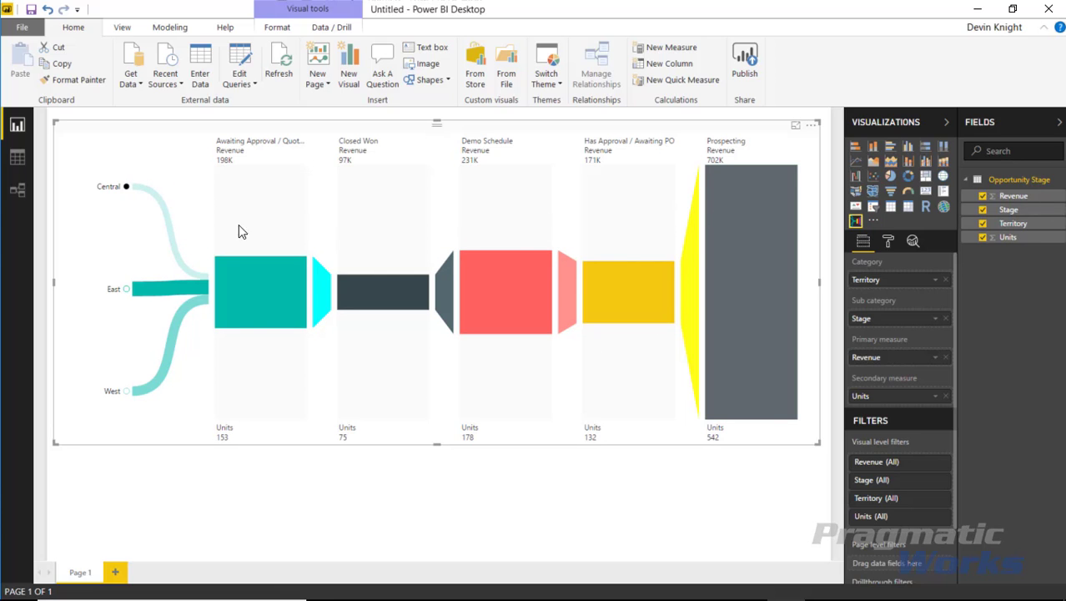
pyautogui.click(153, 199)
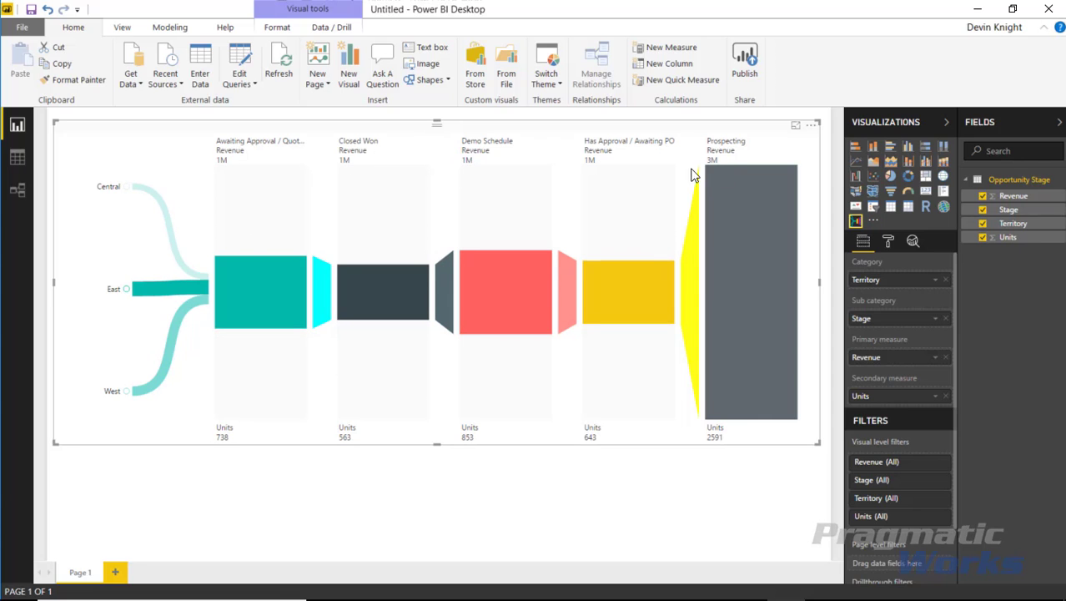
pyautogui.click(137, 289)
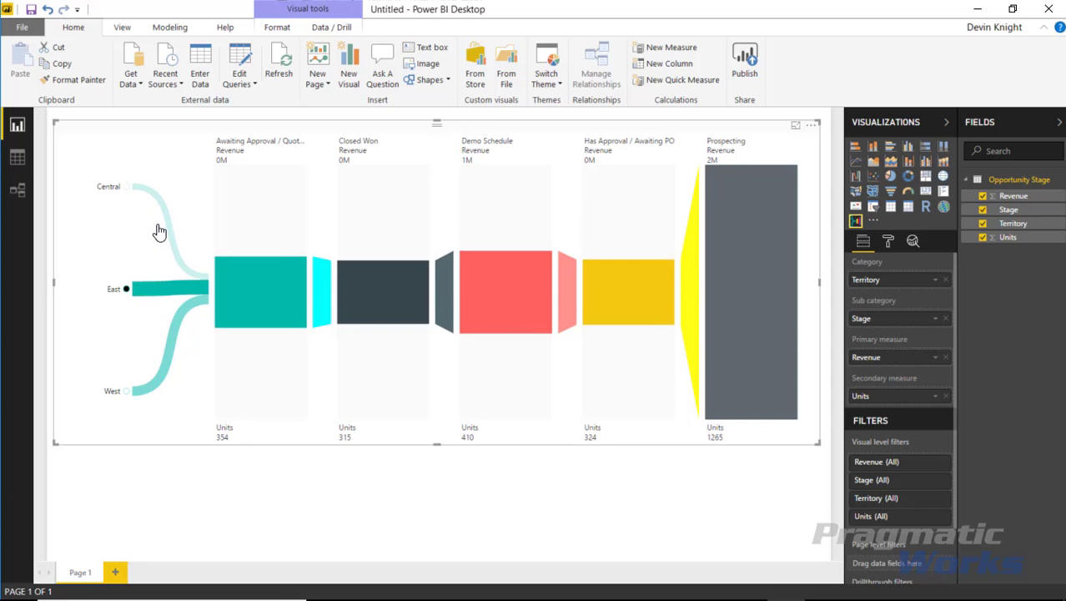
pyautogui.click(202, 257)
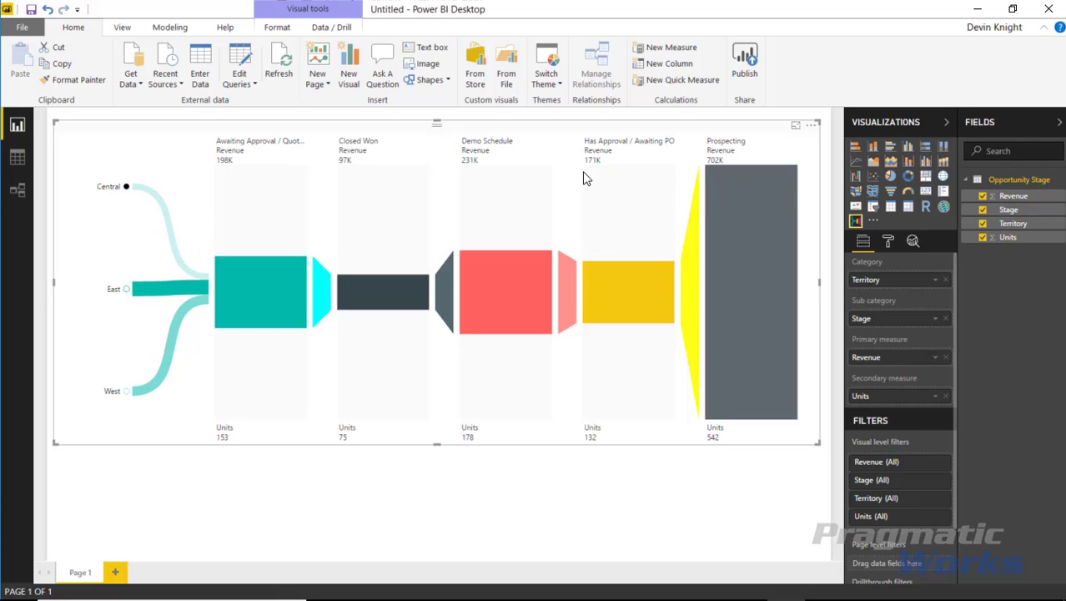
pyautogui.click(135, 193)
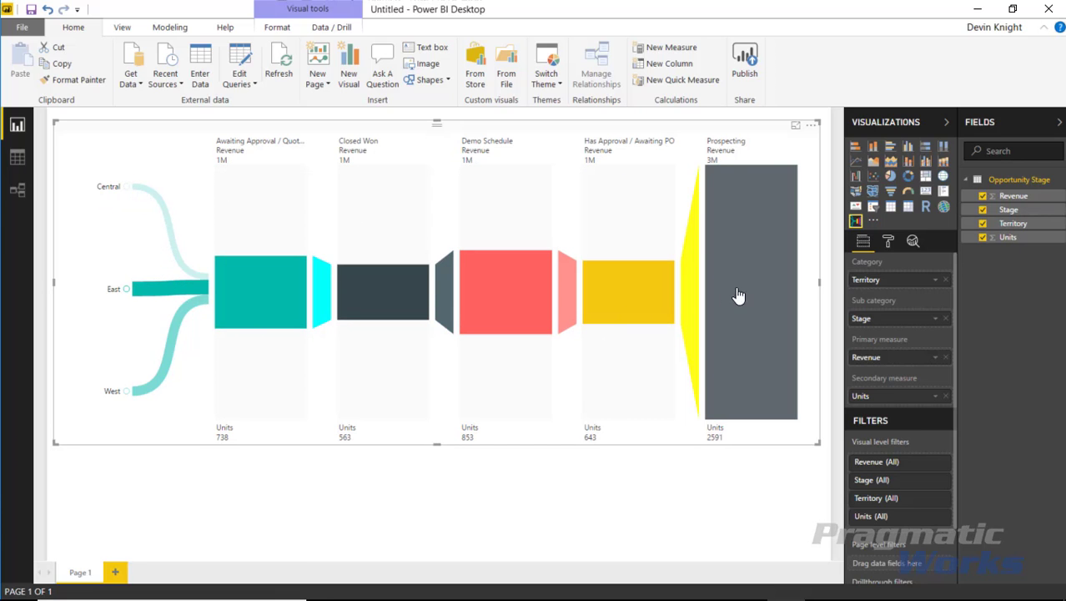
# Step: Set the Primary data labels display units to None
pyautogui.click(888, 241)
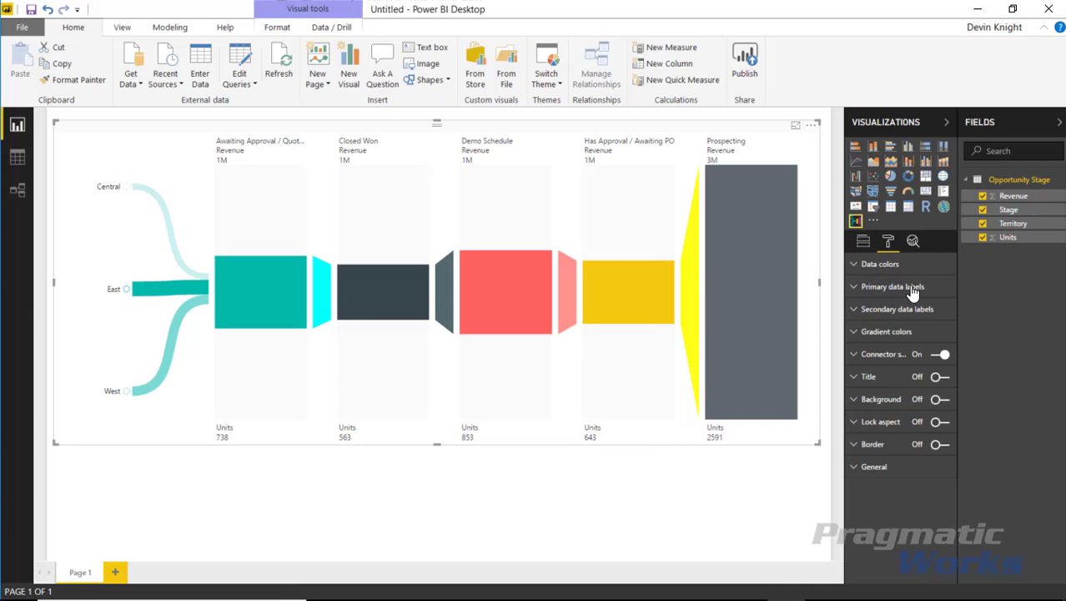
pyautogui.click(868, 288)
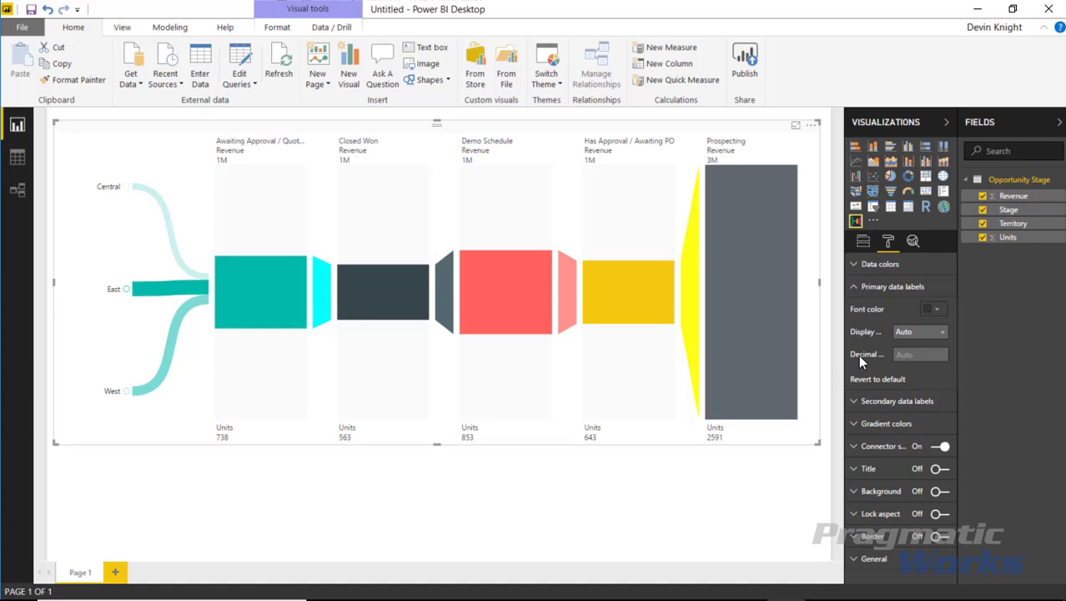
pyautogui.click(916, 335)
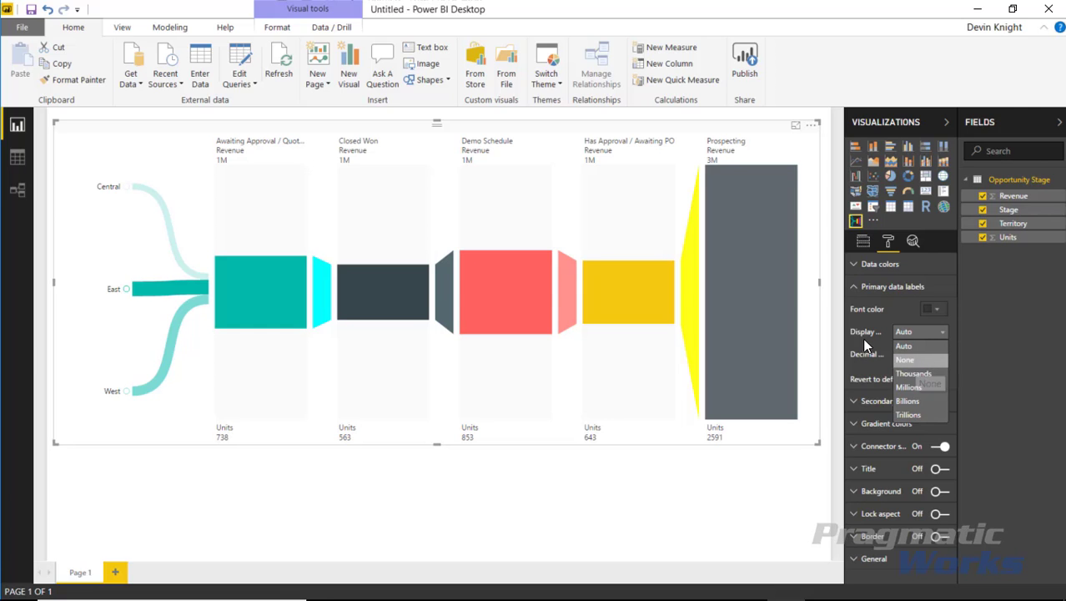
pyautogui.click(917, 360)
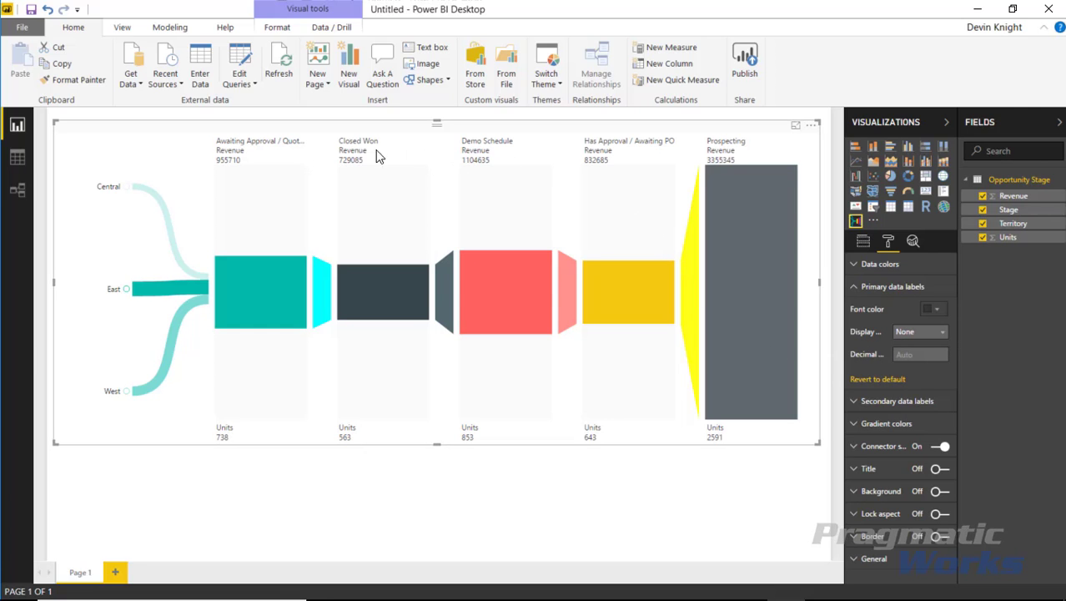
# Step: Check the labels on the Central and East nodes, ending filtered to Central
pyautogui.click(130, 189)
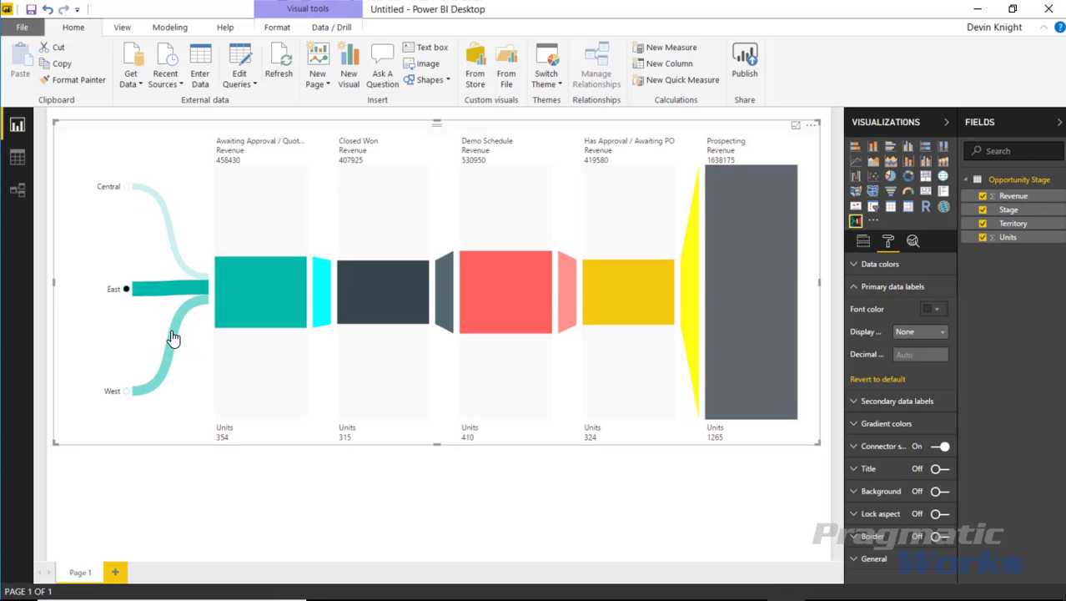
pyautogui.click(158, 292)
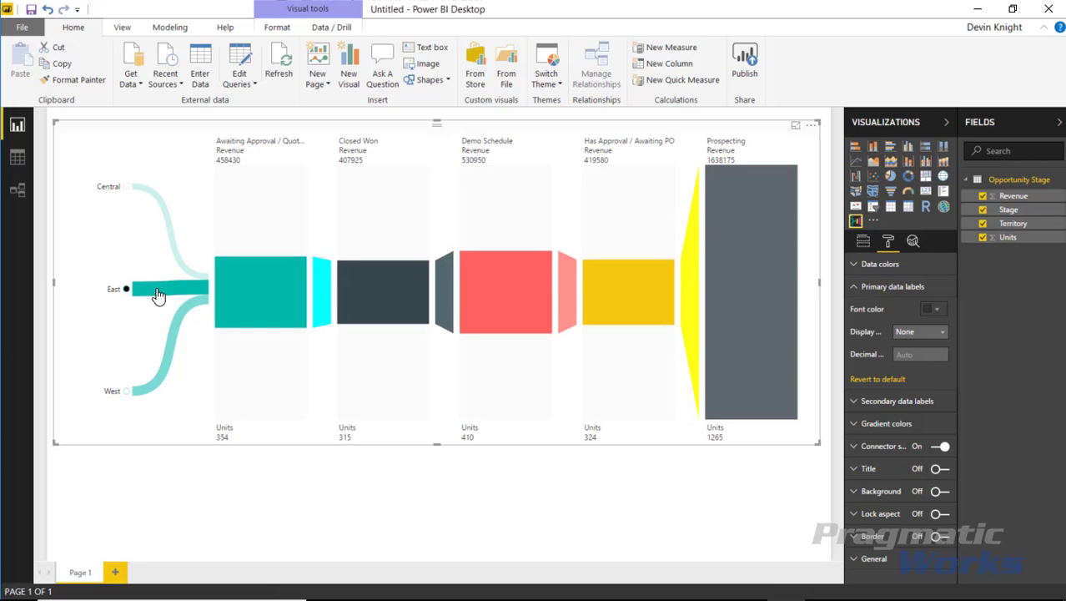
pyautogui.click(155, 194)
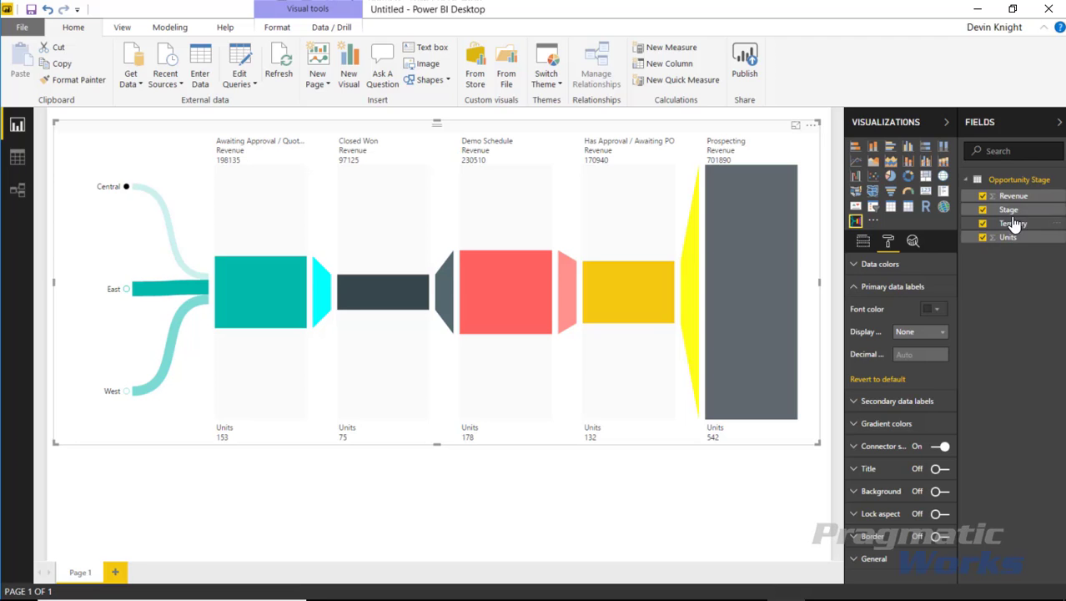
pyautogui.moveTo(1013, 195)
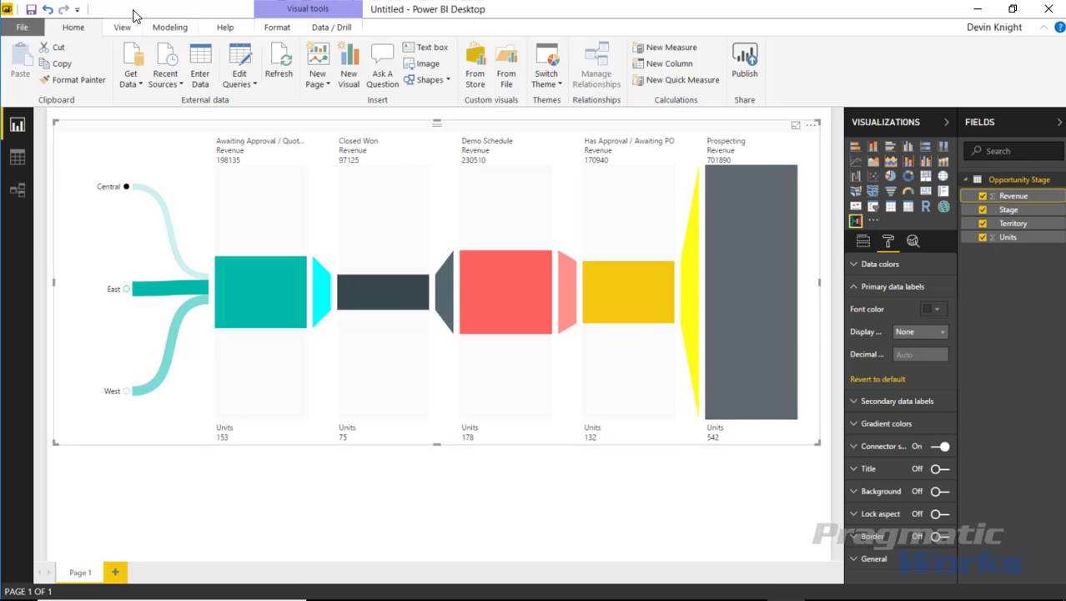
# Step: Format Revenue as US dollar currency and clear the Central territory filter
pyautogui.click(192, 30)
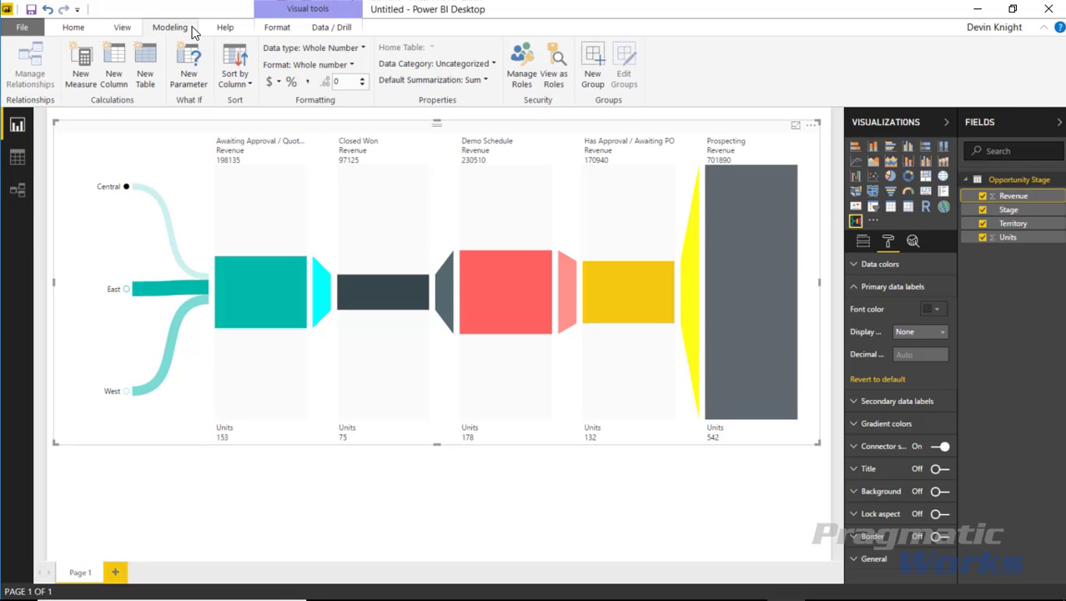
pyautogui.click(351, 67)
pyautogui.moveTo(309, 100)
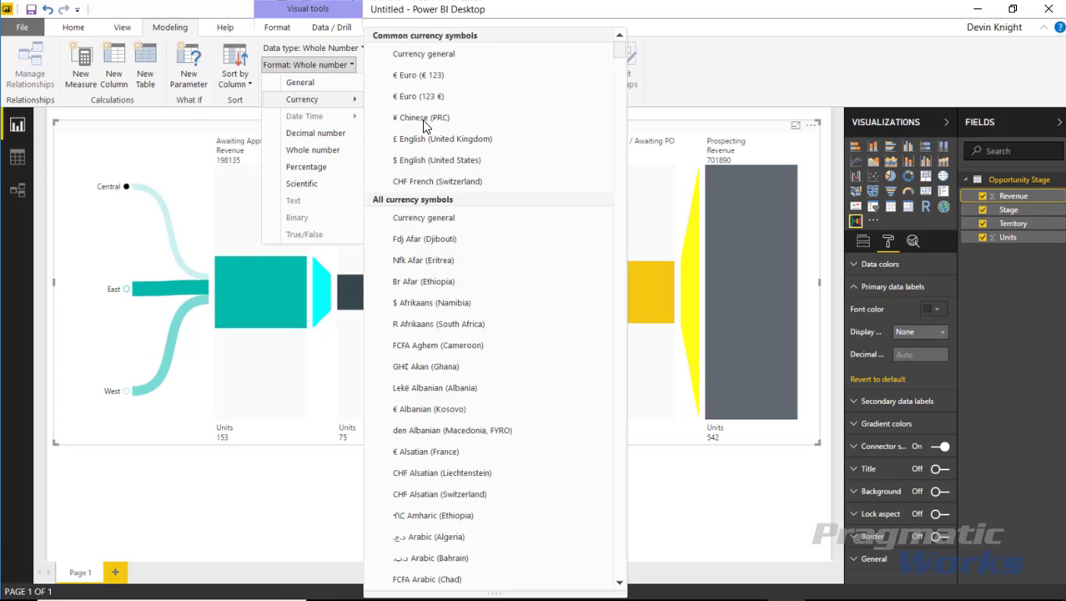
pyautogui.click(473, 167)
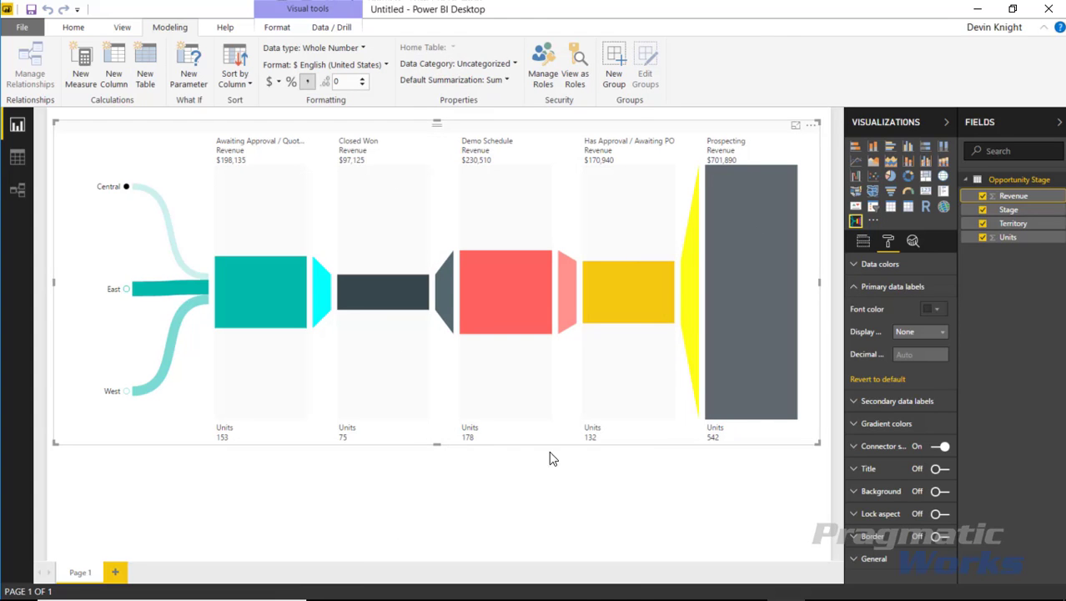
pyautogui.click(154, 202)
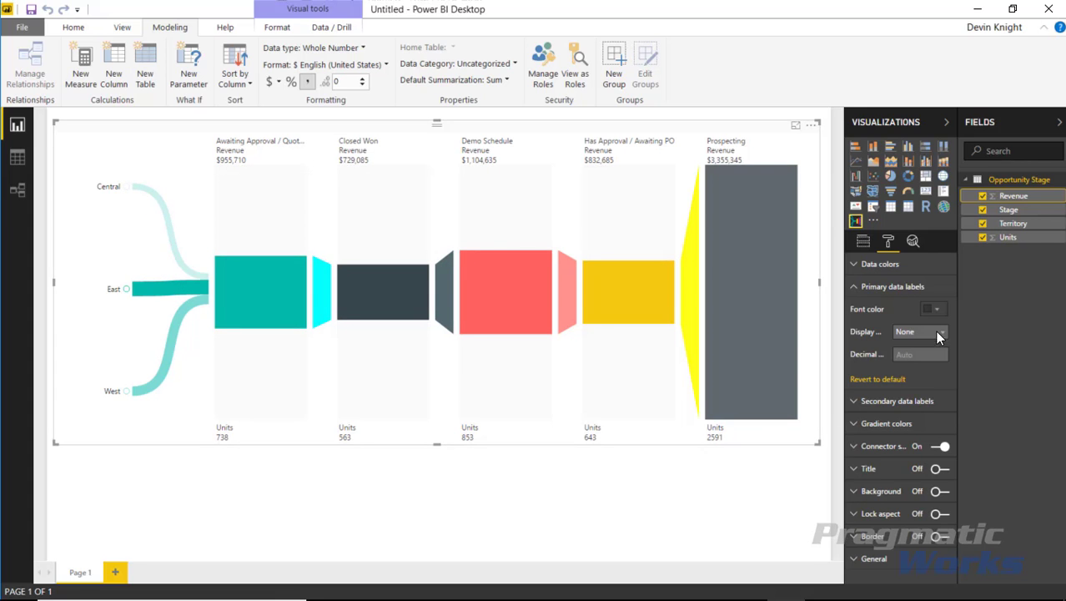
# Step: Add thousands separators to Units, check each territory, then return to totals
pyautogui.click(1010, 239)
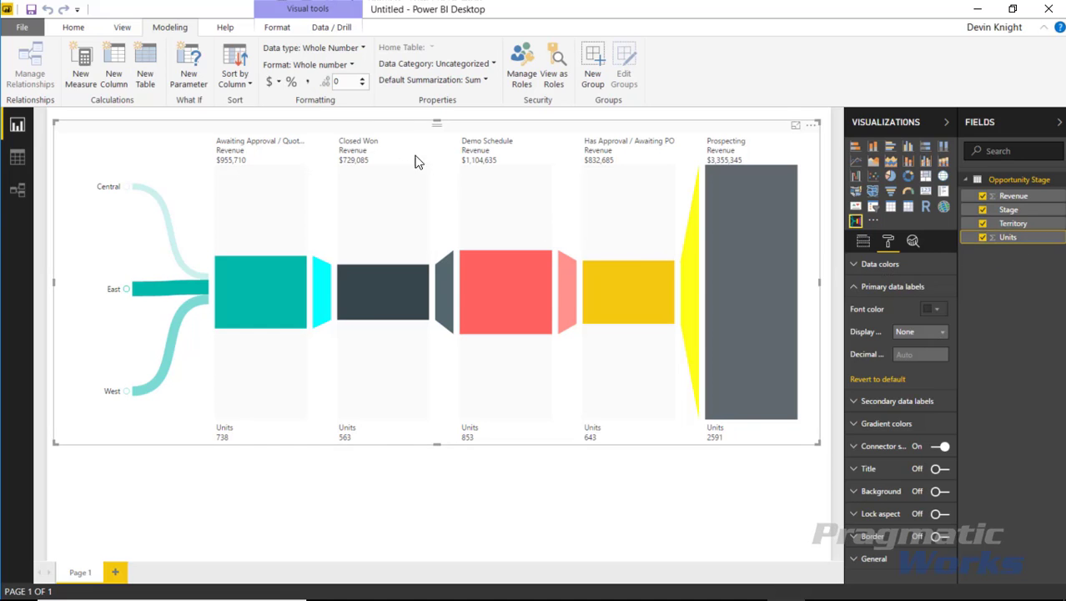
pyautogui.click(307, 82)
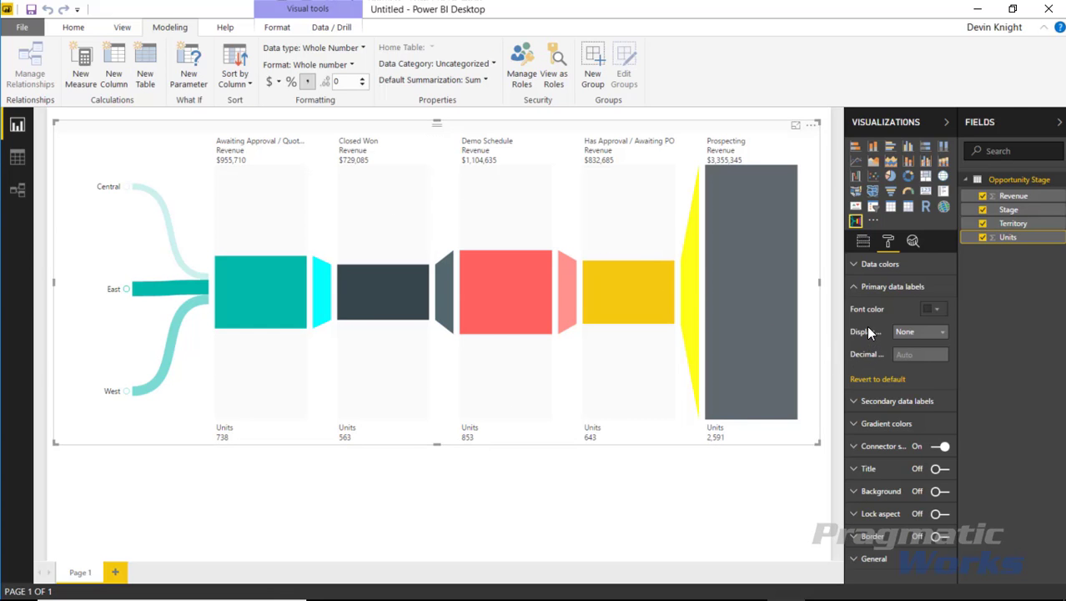
pyautogui.click(128, 187)
pyautogui.click(149, 290)
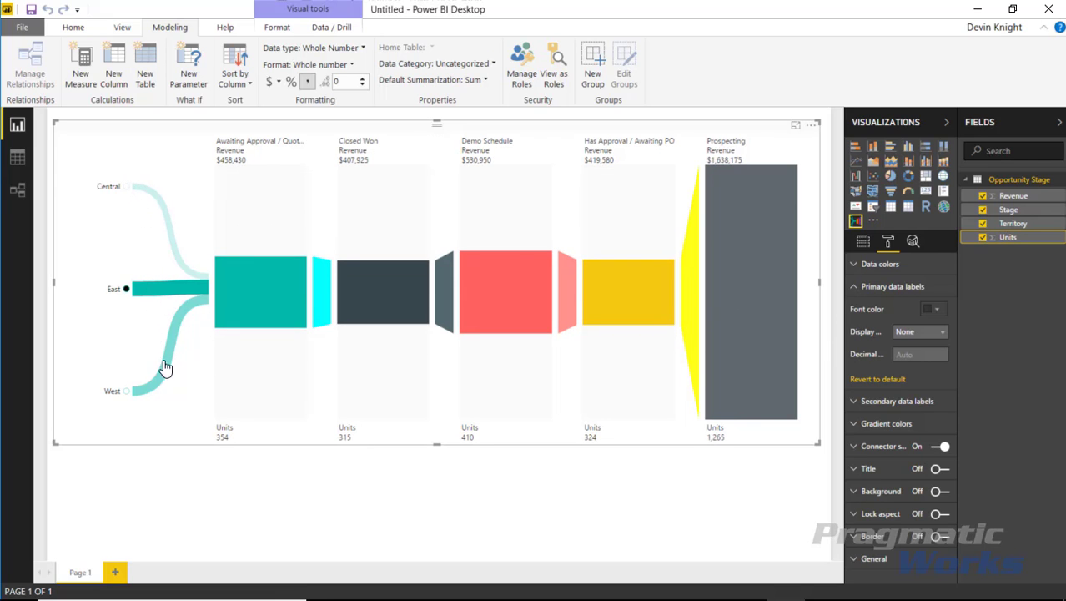
pyautogui.click(161, 348)
pyautogui.click(149, 292)
pyautogui.click(151, 292)
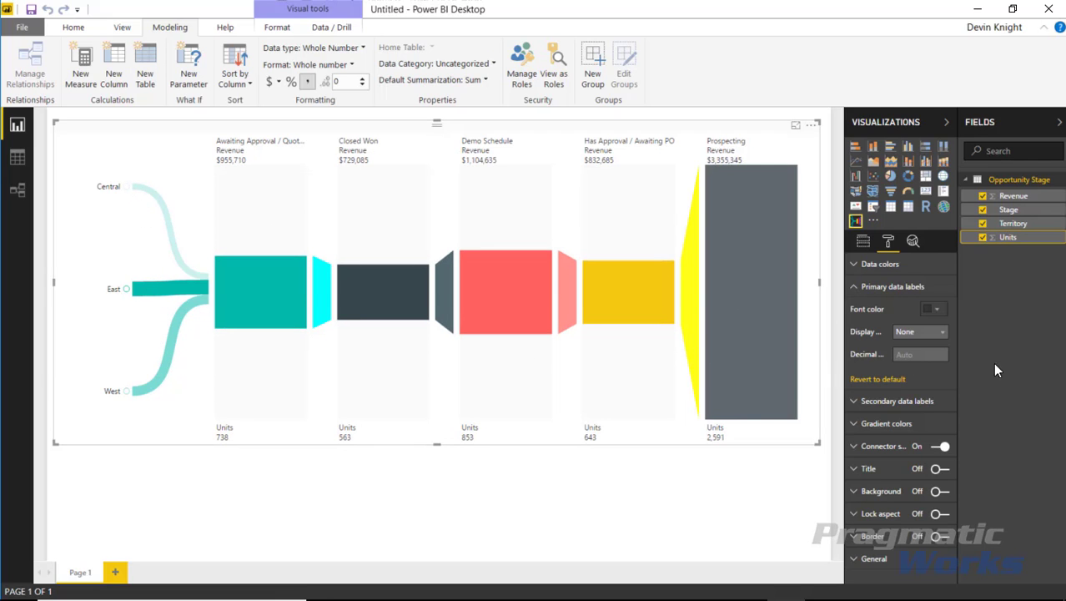
pyautogui.click(855, 286)
pyautogui.click(854, 264)
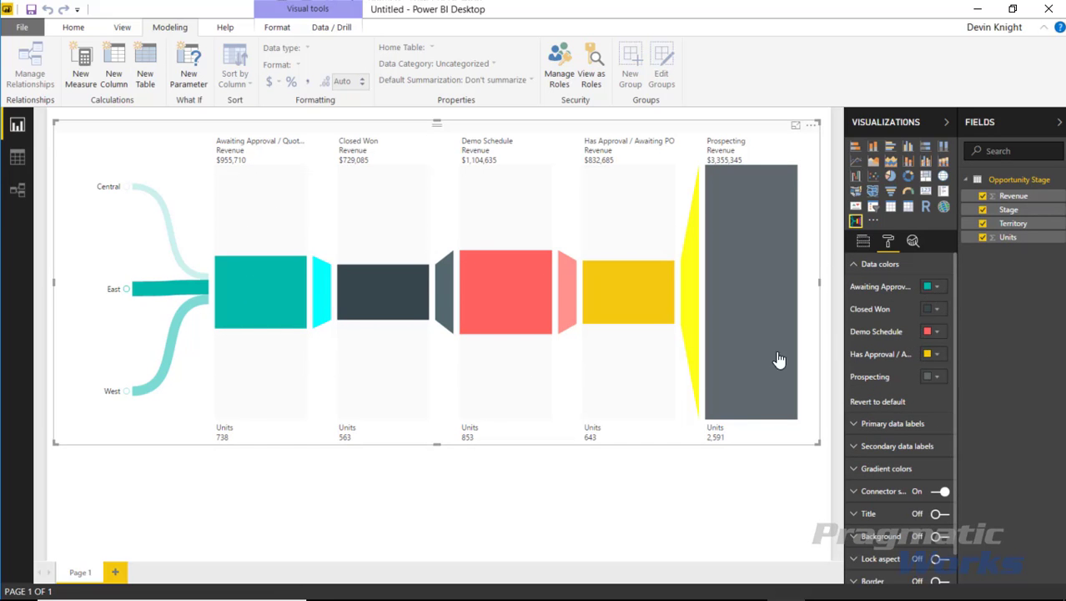
pyautogui.click(932, 288)
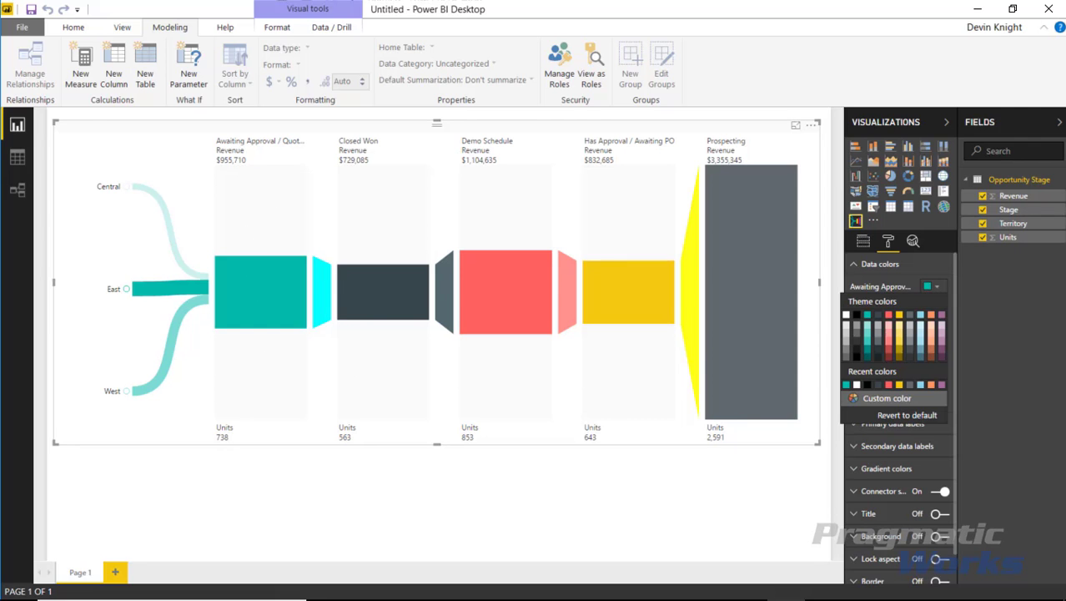
pyautogui.click(880, 317)
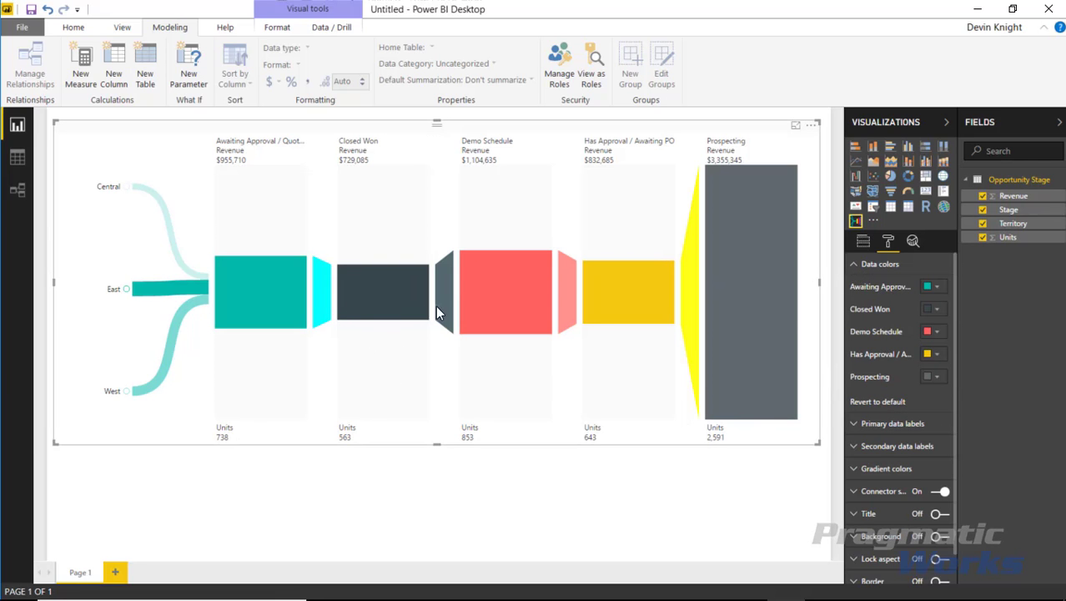
pyautogui.click(857, 266)
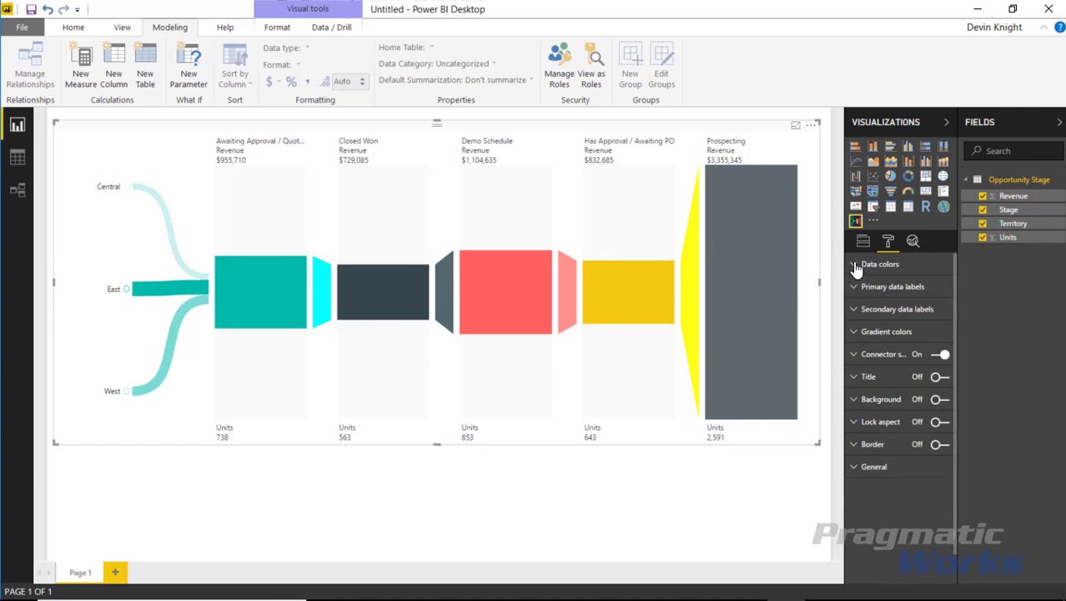
pyautogui.click(858, 287)
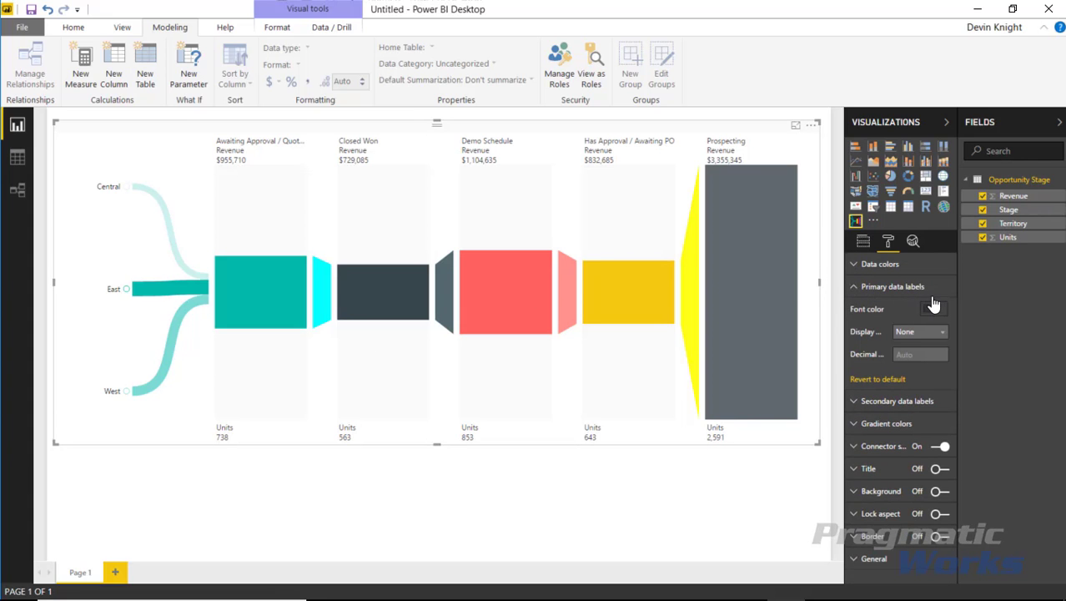
pyautogui.click(855, 288)
pyautogui.click(859, 309)
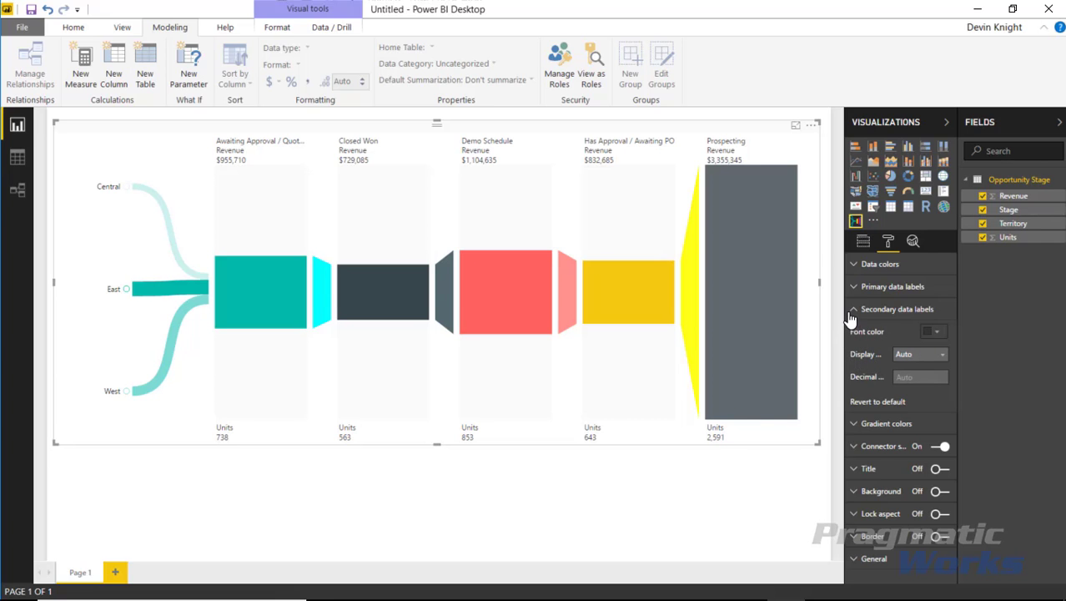
pyautogui.click(852, 309)
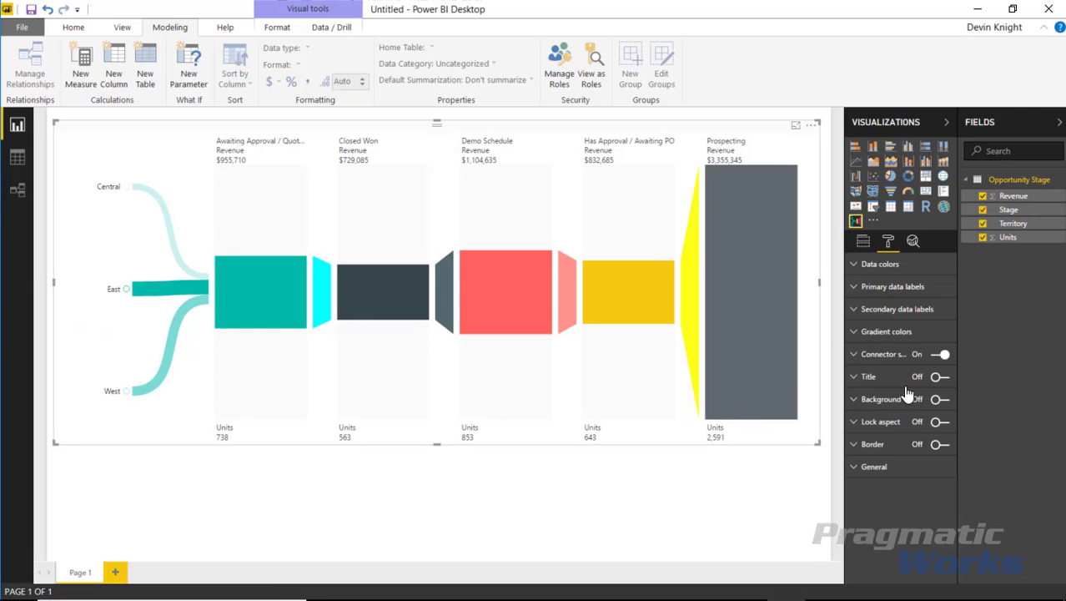
pyautogui.click(856, 337)
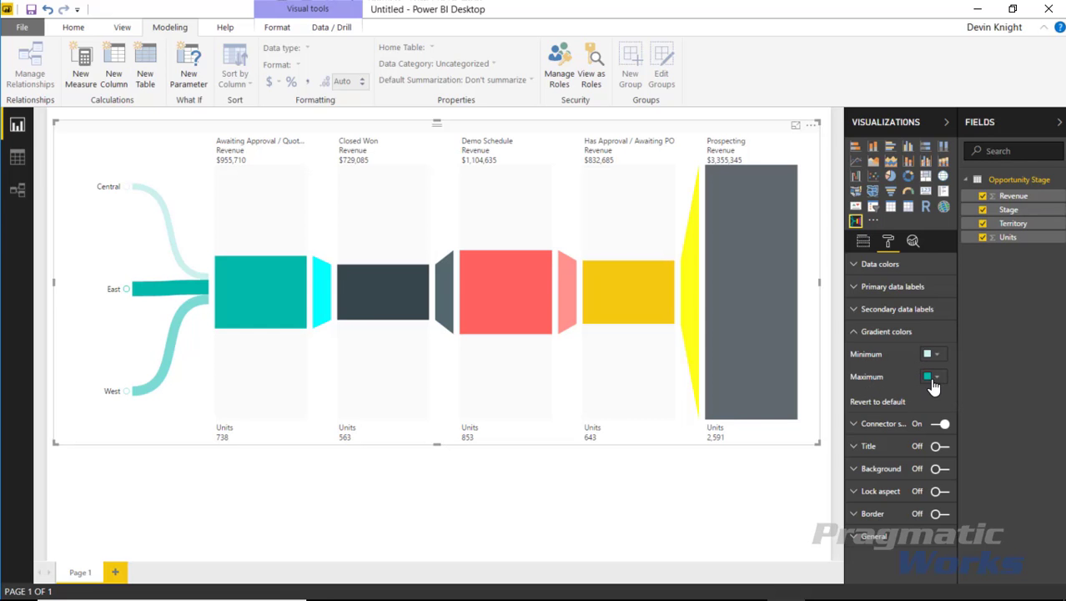
pyautogui.click(934, 380)
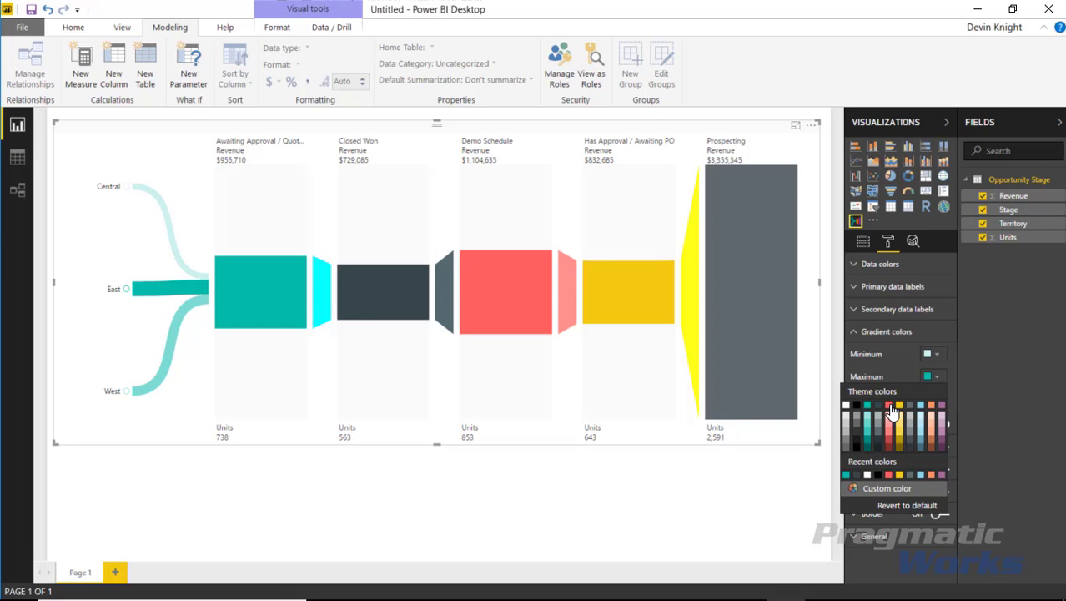
pyautogui.click(889, 406)
pyautogui.click(931, 355)
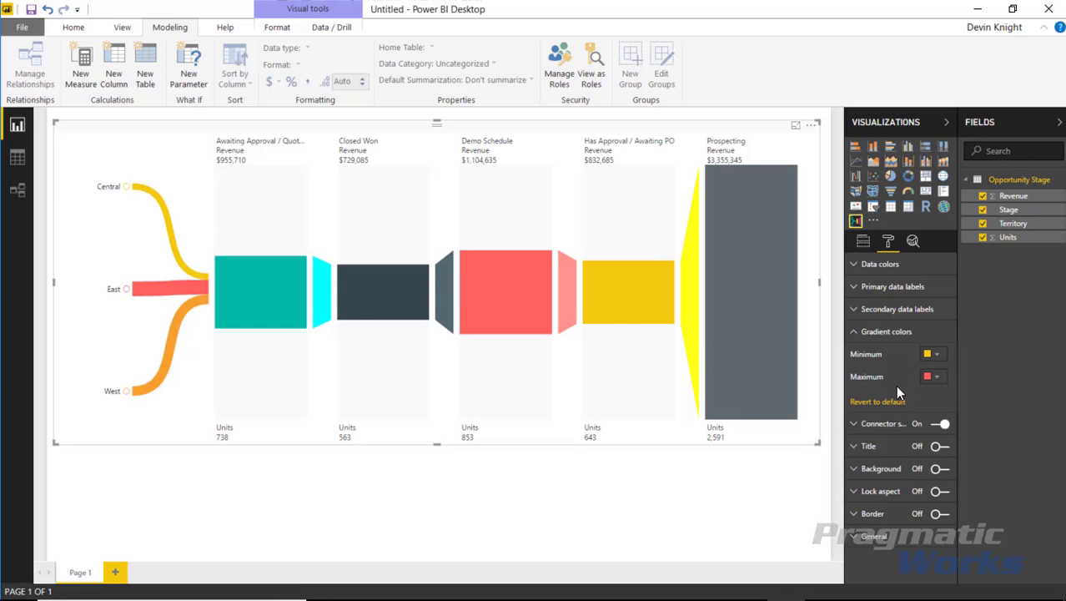
pyautogui.click(899, 383)
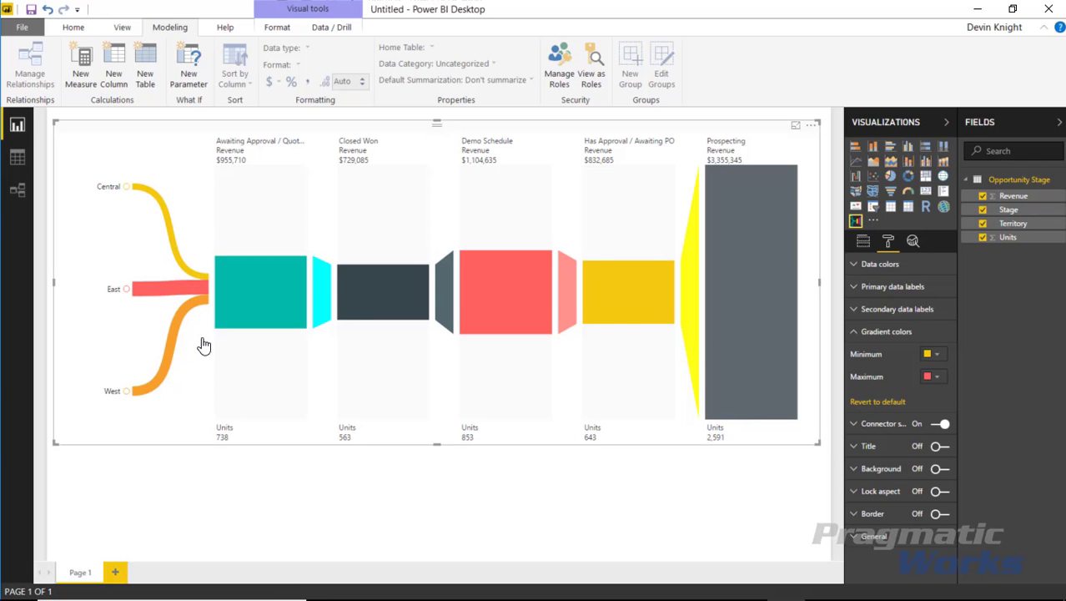
pyautogui.click(887, 402)
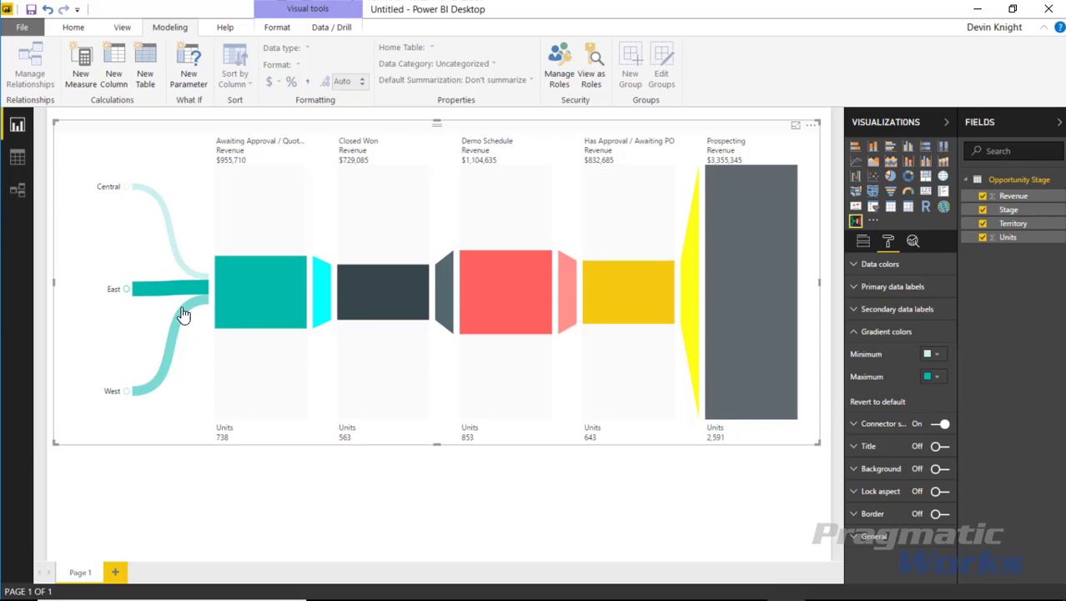
pyautogui.click(938, 355)
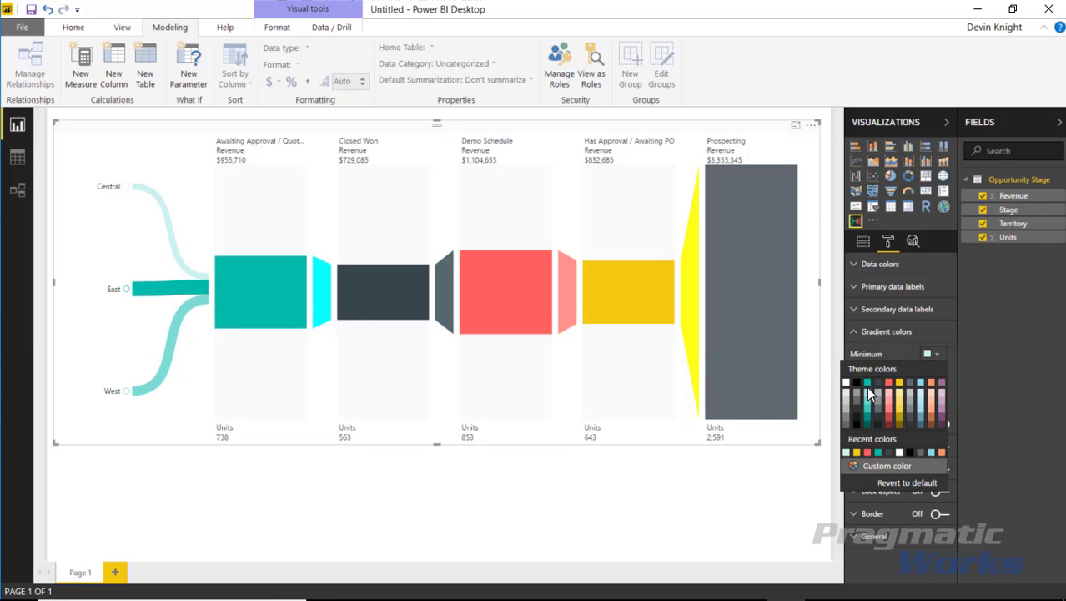
pyautogui.click(867, 381)
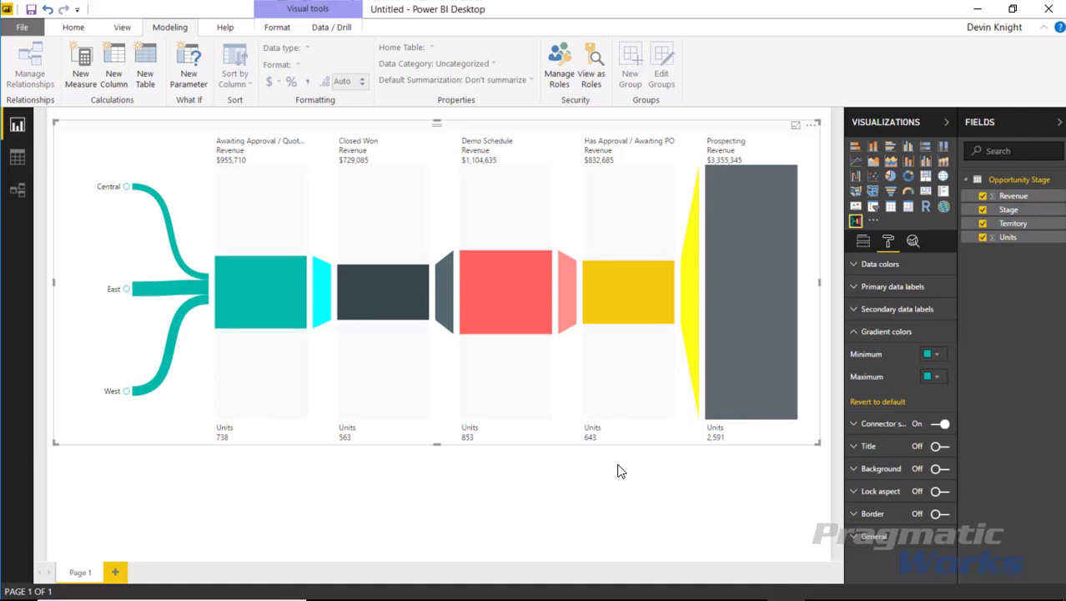
pyautogui.click(900, 404)
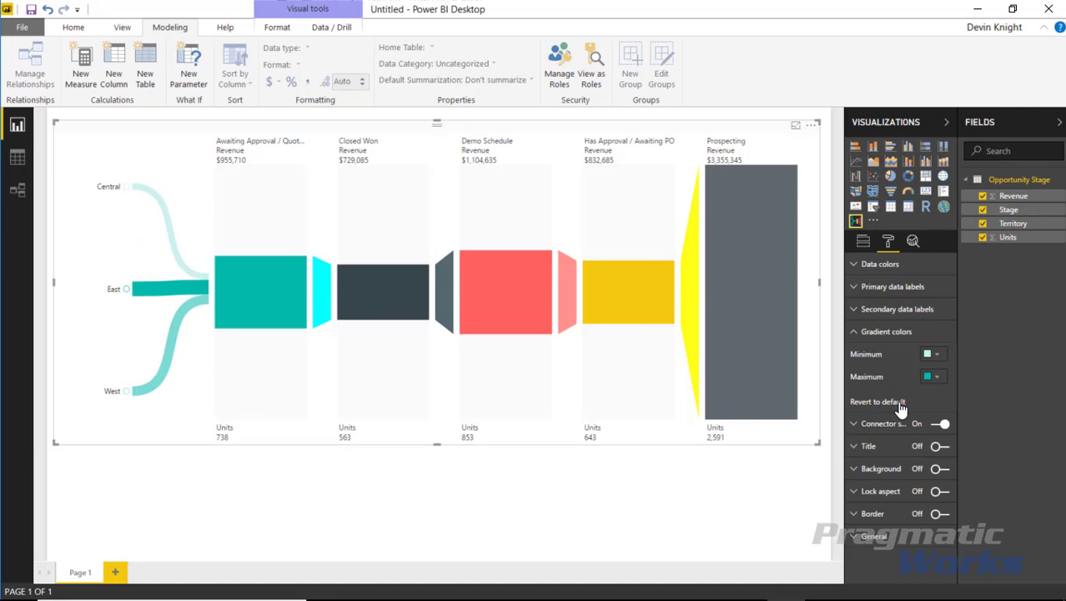
pyautogui.click(876, 332)
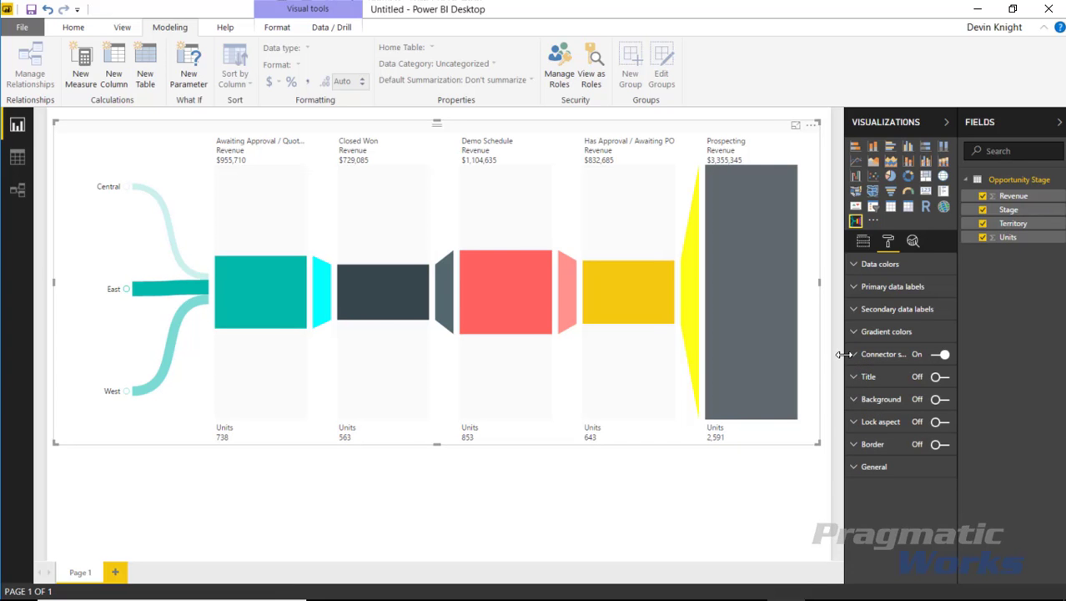
# Step: Widen the Visualizations pane, toggle connectors off and on, and expand Connector settings
pyautogui.moveTo(842, 355); pyautogui.dragTo(822, 360)
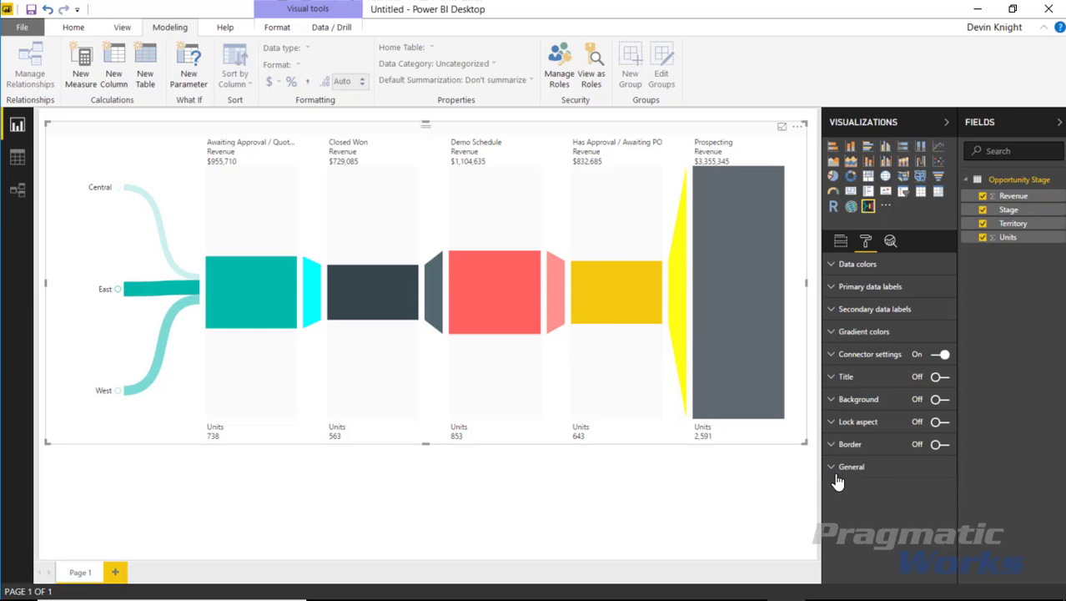
pyautogui.click(939, 355)
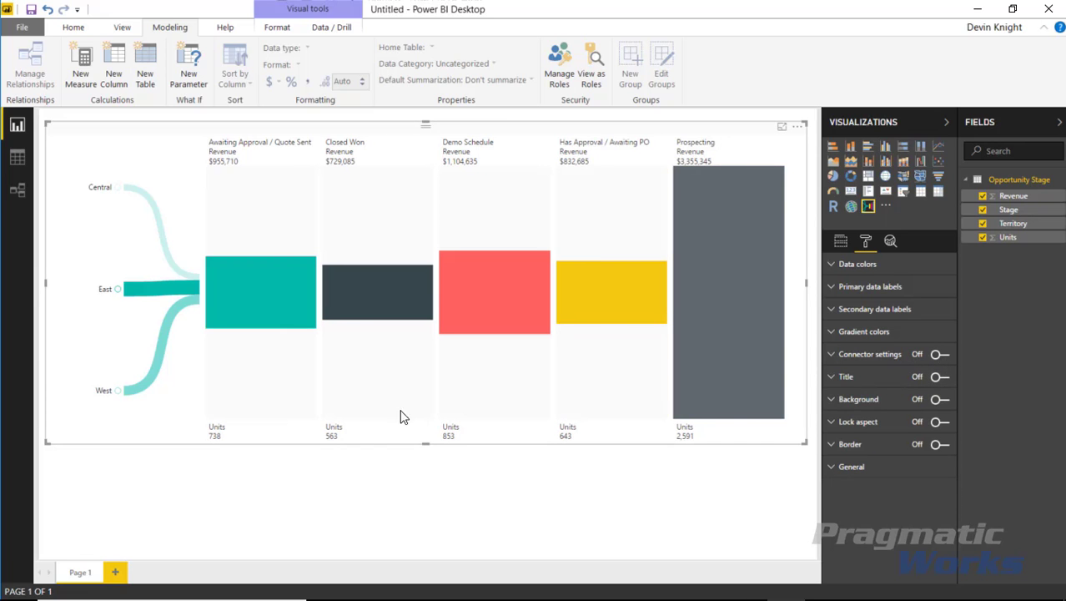
pyautogui.click(939, 354)
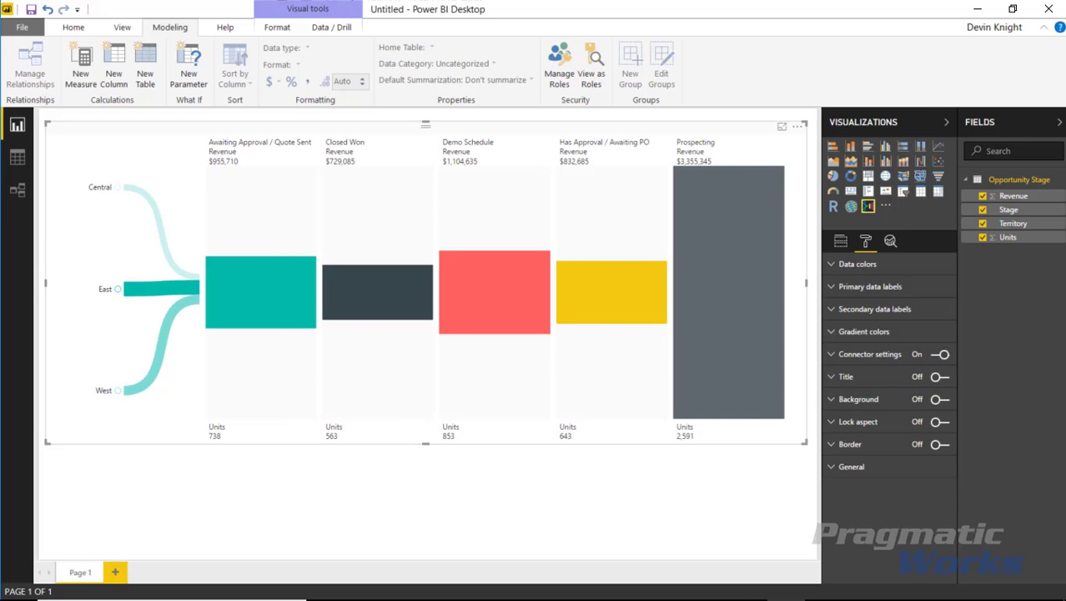
pyautogui.click(841, 357)
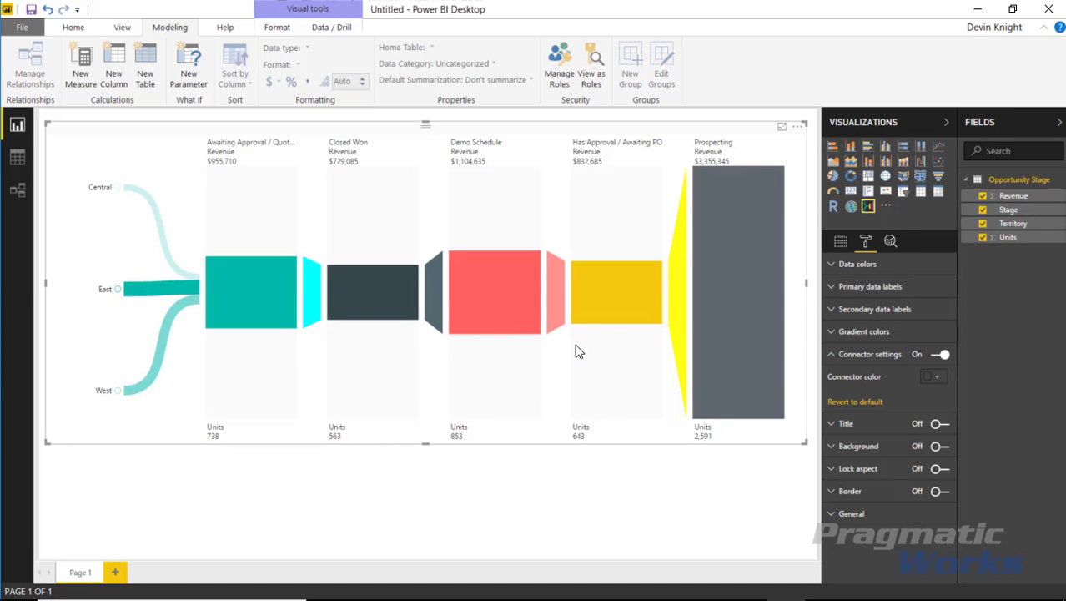
# Step: Try red then purple connector colours, then revert connectors to default
pyautogui.click(932, 376)
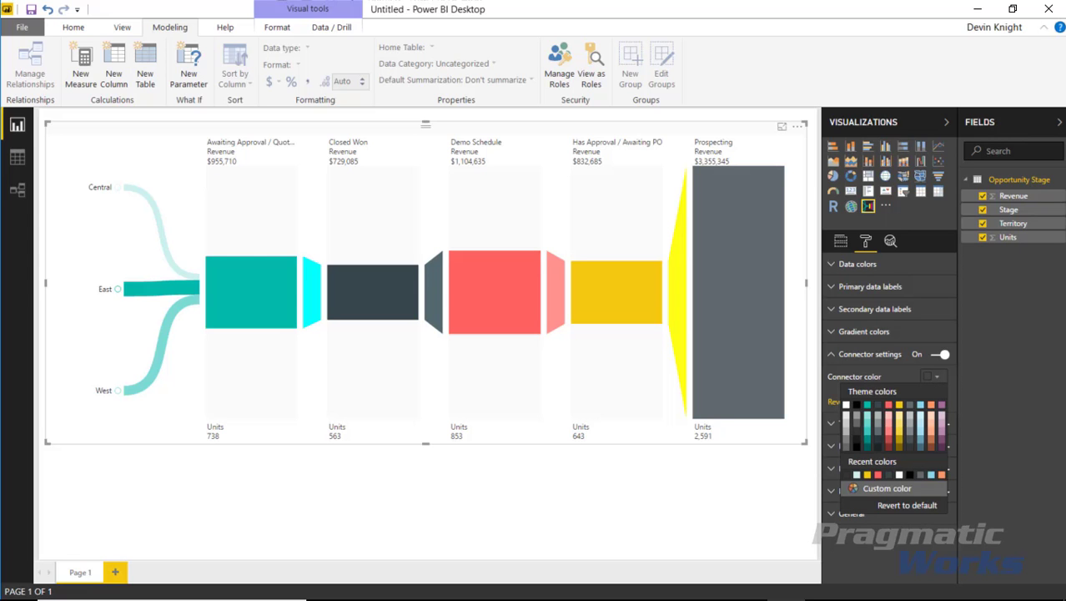
pyautogui.click(889, 404)
pyautogui.click(936, 380)
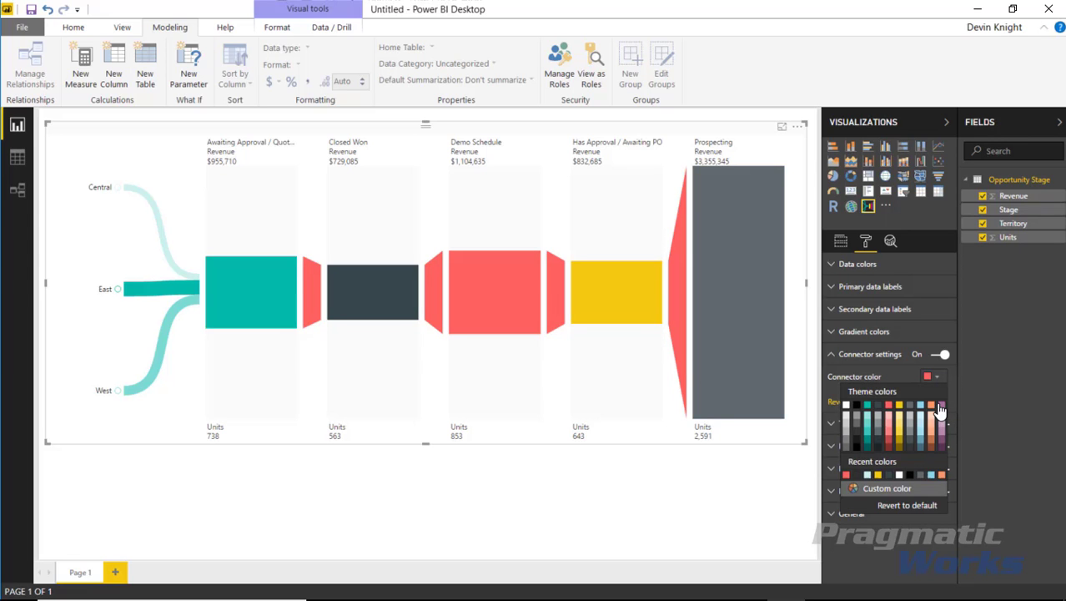
pyautogui.click(941, 404)
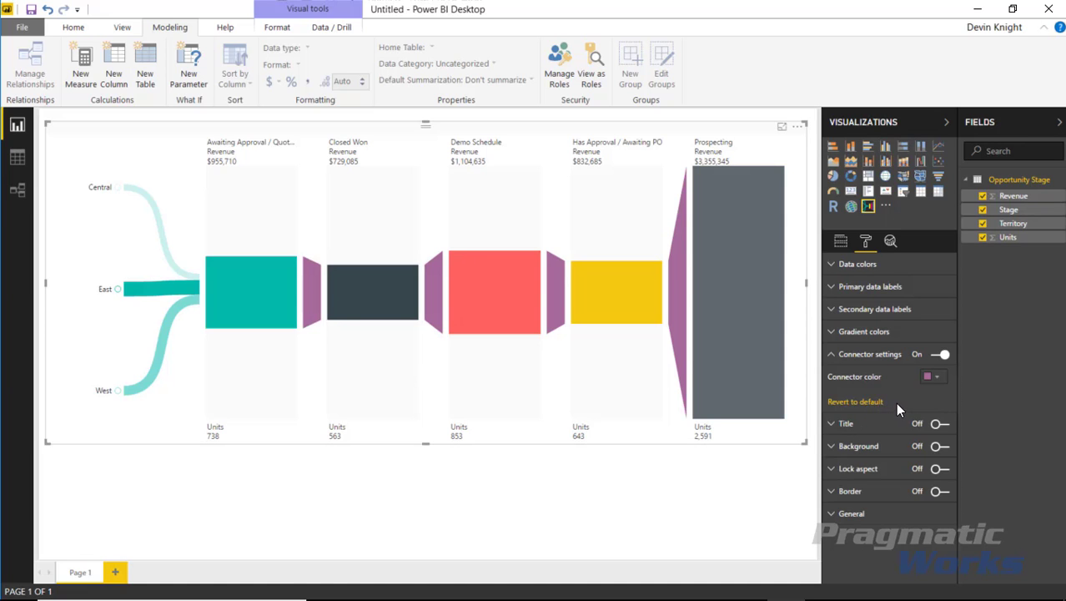
pyautogui.click(868, 402)
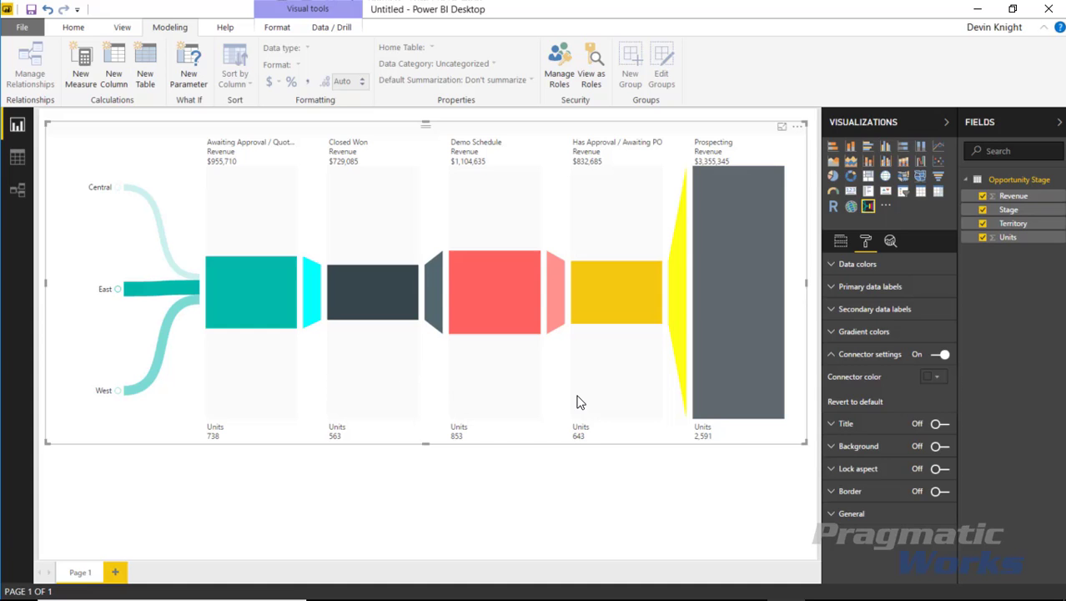
# Step: Collapse Connector settings and deselect the funnel by clicking empty canvas
pyautogui.click(839, 360)
pyautogui.click(655, 512)
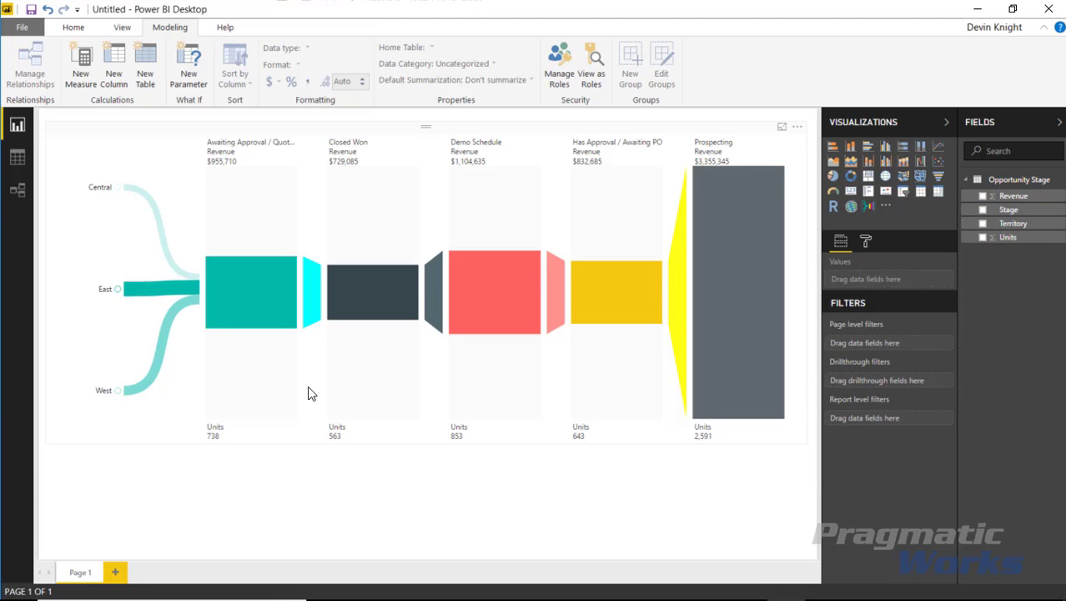